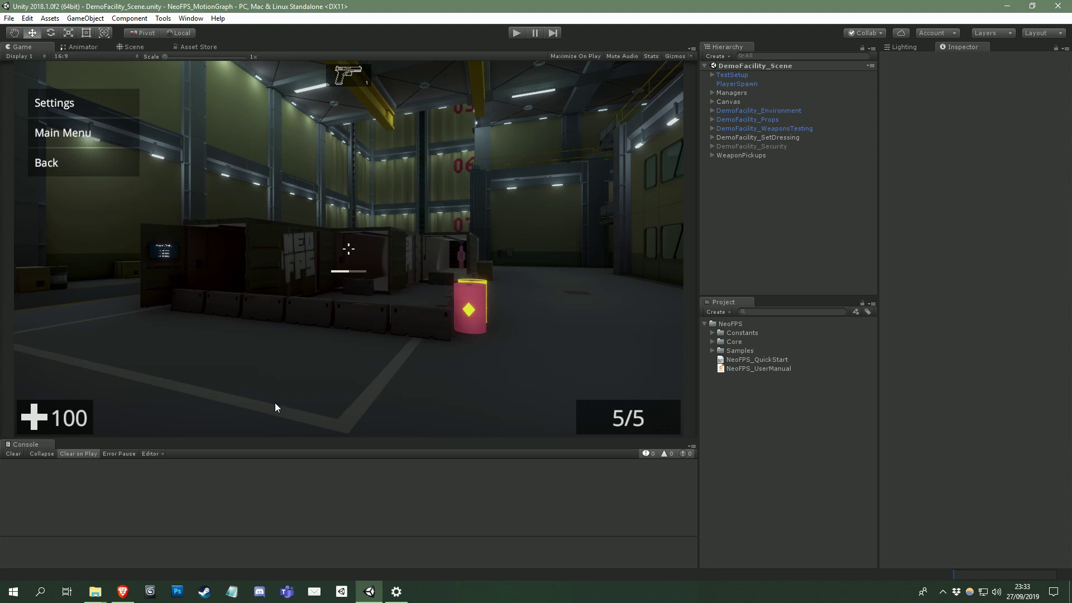
Step: Open the Motion Graph Editor from Tools > NeoFPS and load NeoFPSMotionGraph into it
{"action": "left_click", "coordinate": [164, 20]}
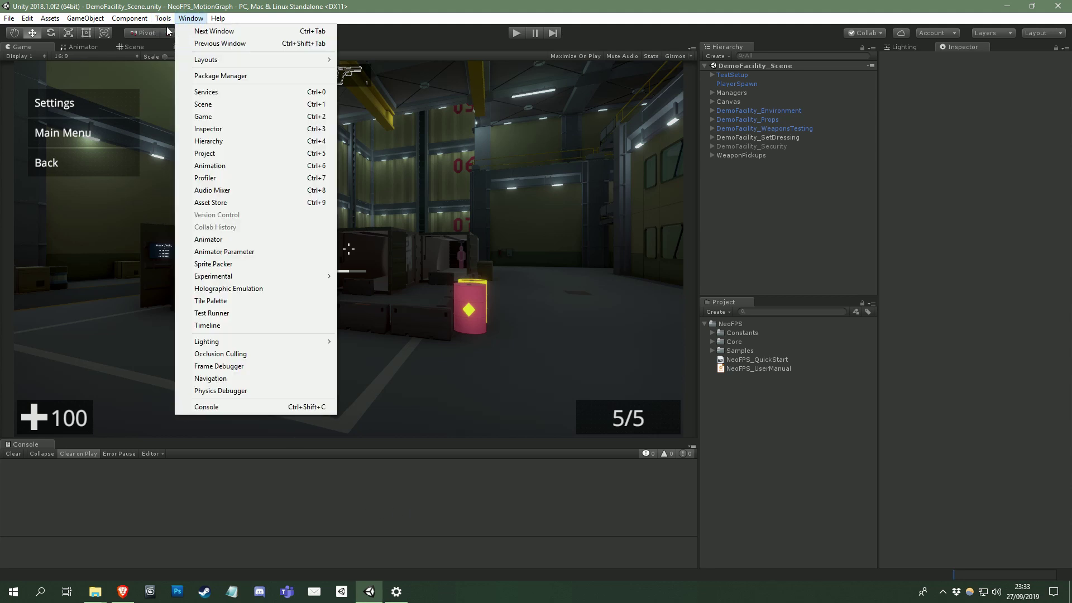
{"action": "mouse_move", "coordinate": [185, 31]}
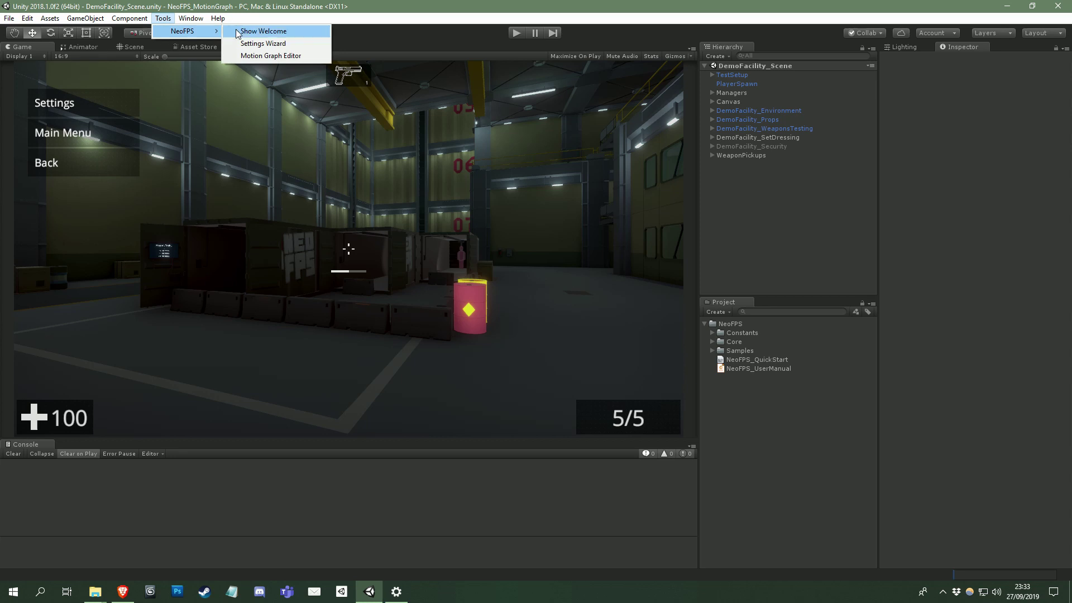
{"action": "left_click", "coordinate": [266, 56]}
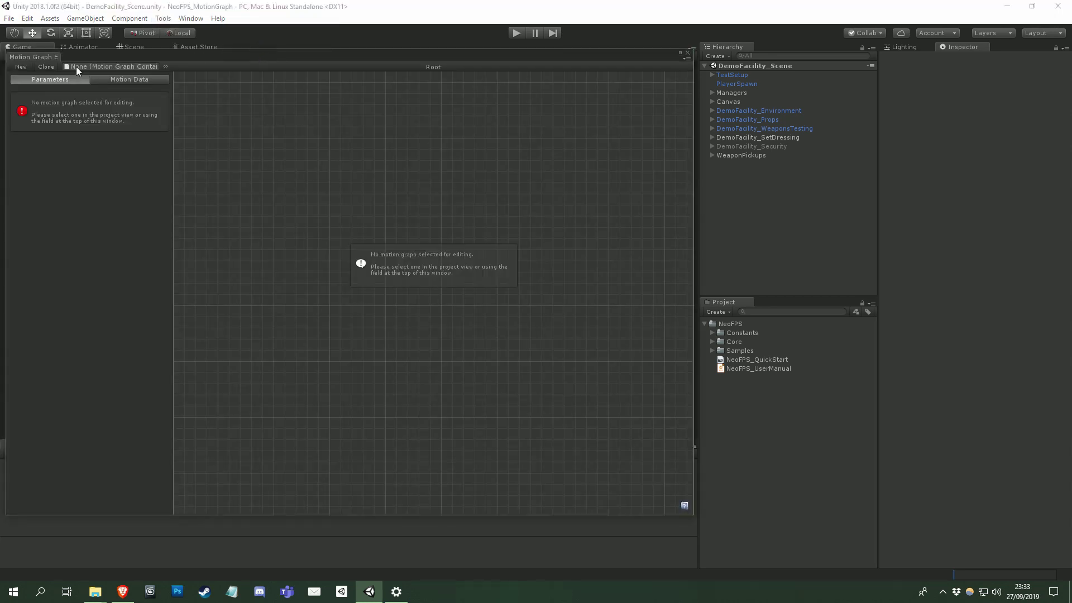
{"action": "left_click", "coordinate": [167, 66]}
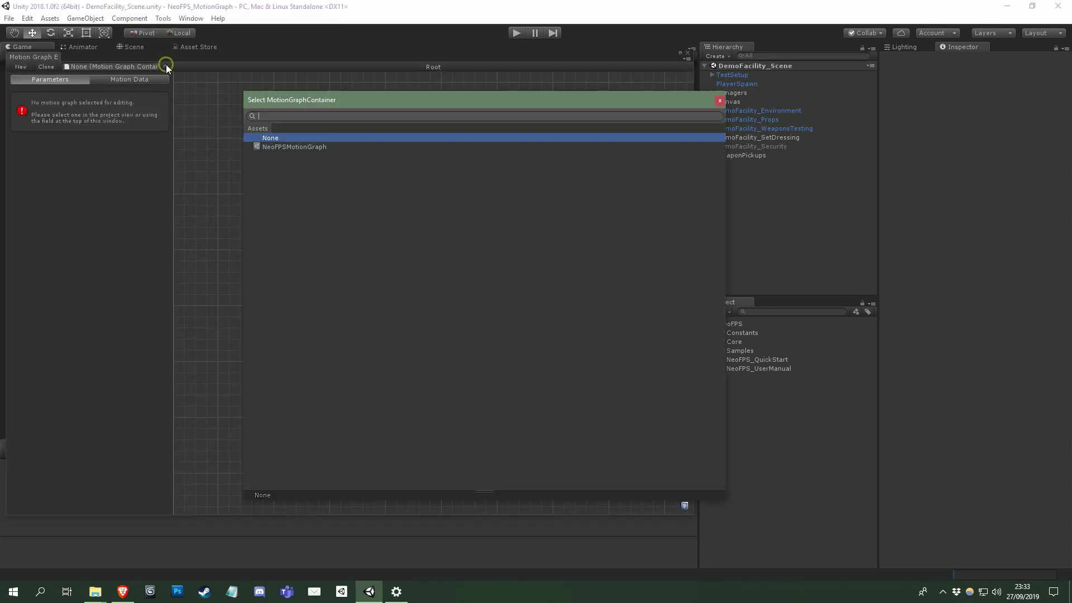
{"action": "double_click", "coordinate": [293, 143]}
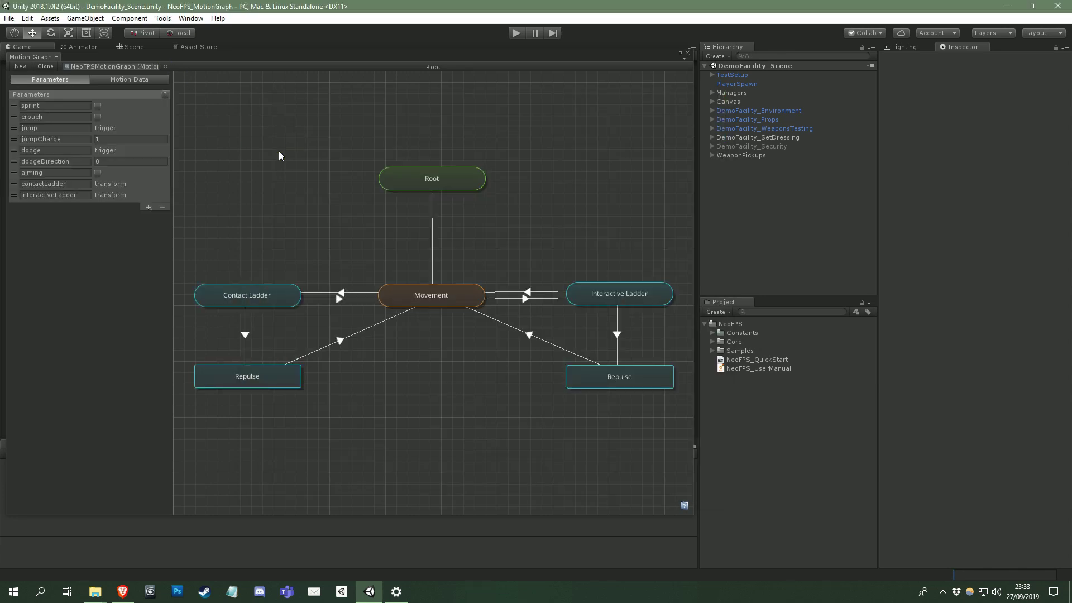
Step: Ping NeoFPSMotionGraph in the Characters folder and browse Create > NeoFPS > Motion Graph without creating anything
{"action": "left_click", "coordinate": [106, 66]}
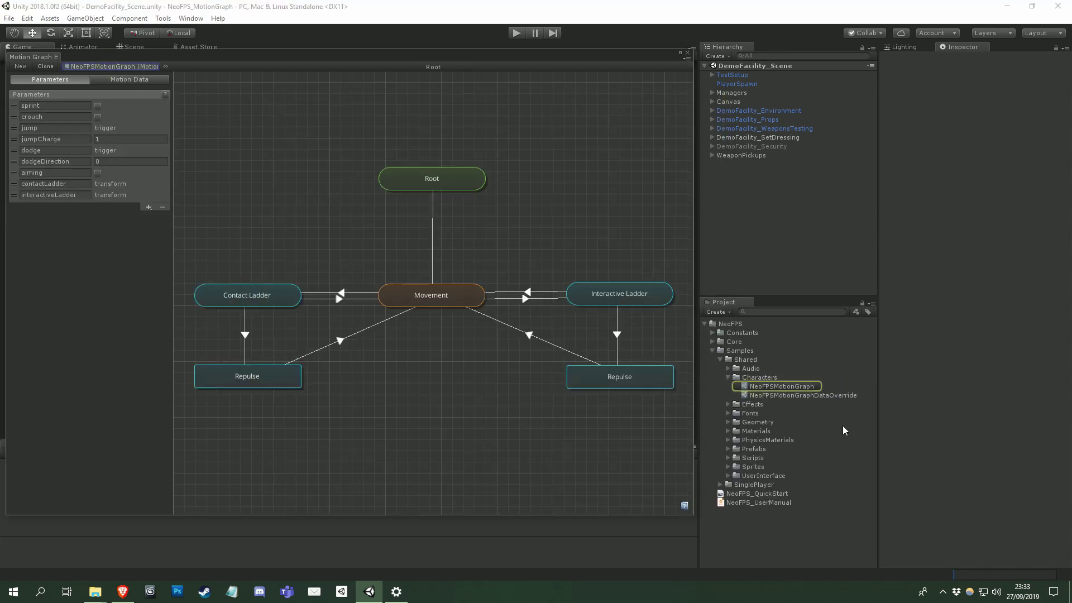
{"action": "right_click", "coordinate": [765, 377]}
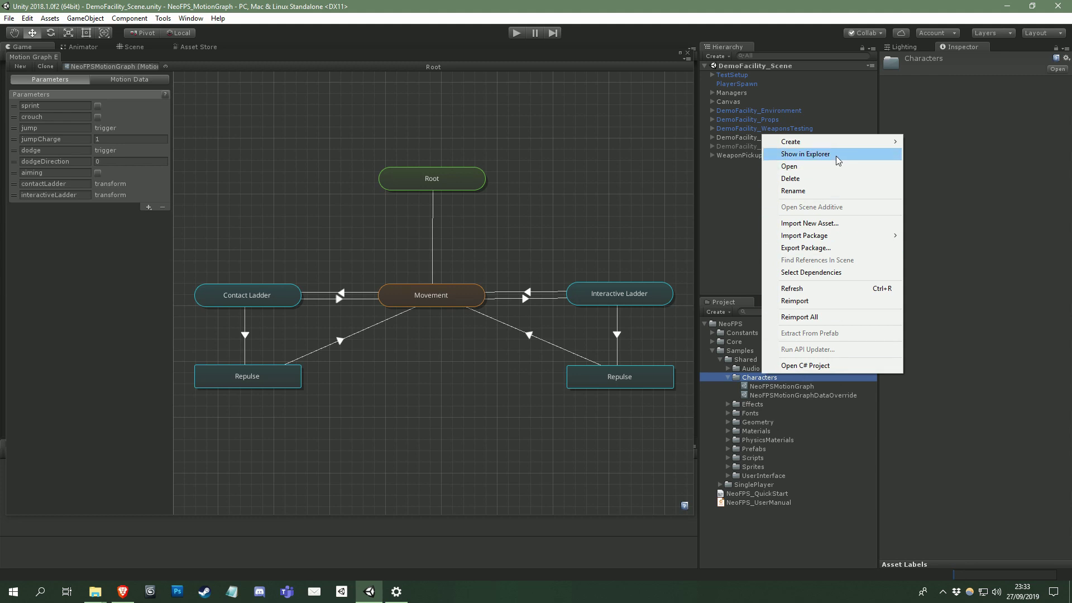
{"action": "mouse_move", "coordinate": [896, 143]}
{"action": "mouse_move", "coordinate": [933, 143]}
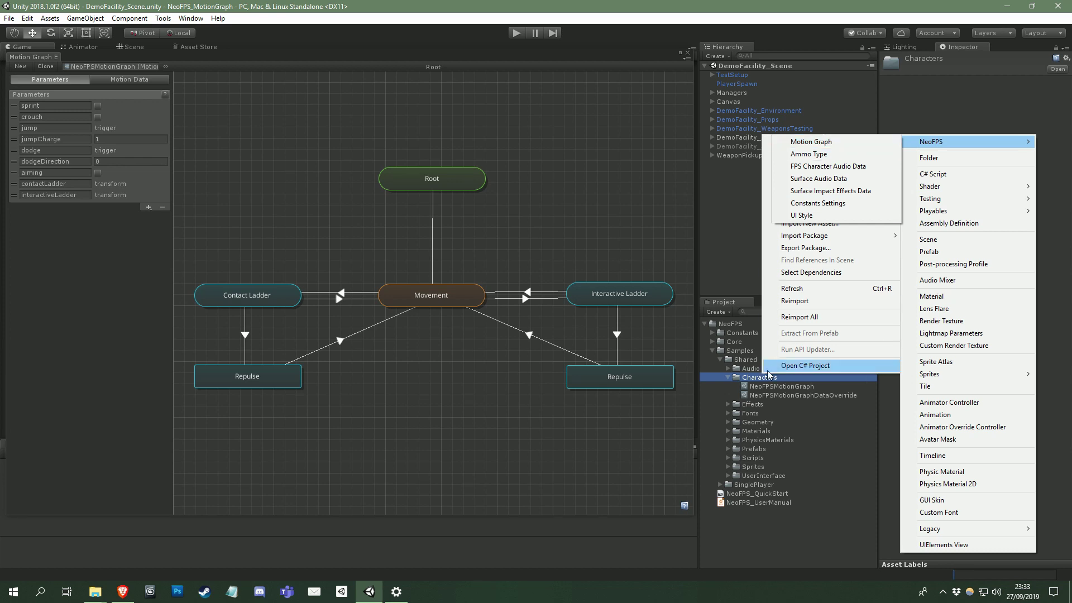
{"action": "left_click", "coordinate": [754, 387]}
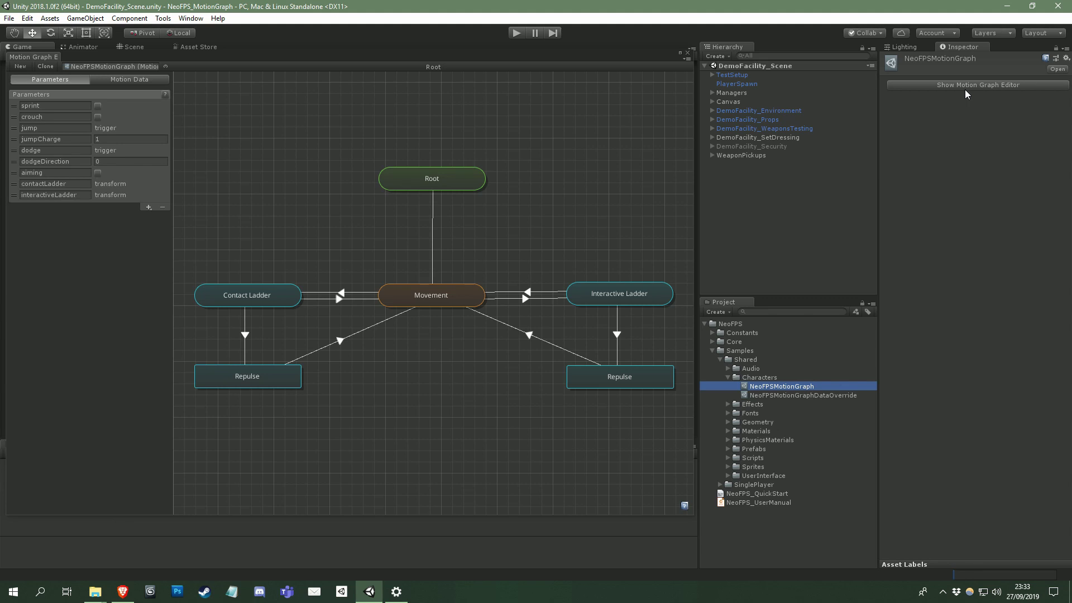
{"action": "left_click", "coordinate": [721, 485]}
{"action": "left_click", "coordinate": [728, 493]}
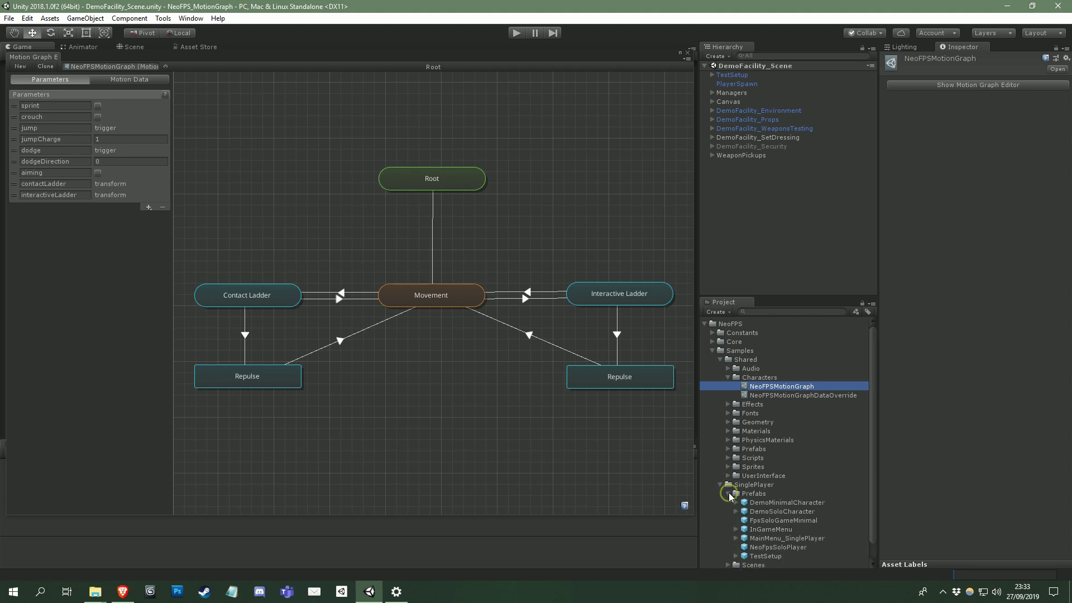
{"action": "left_click", "coordinate": [766, 513]}
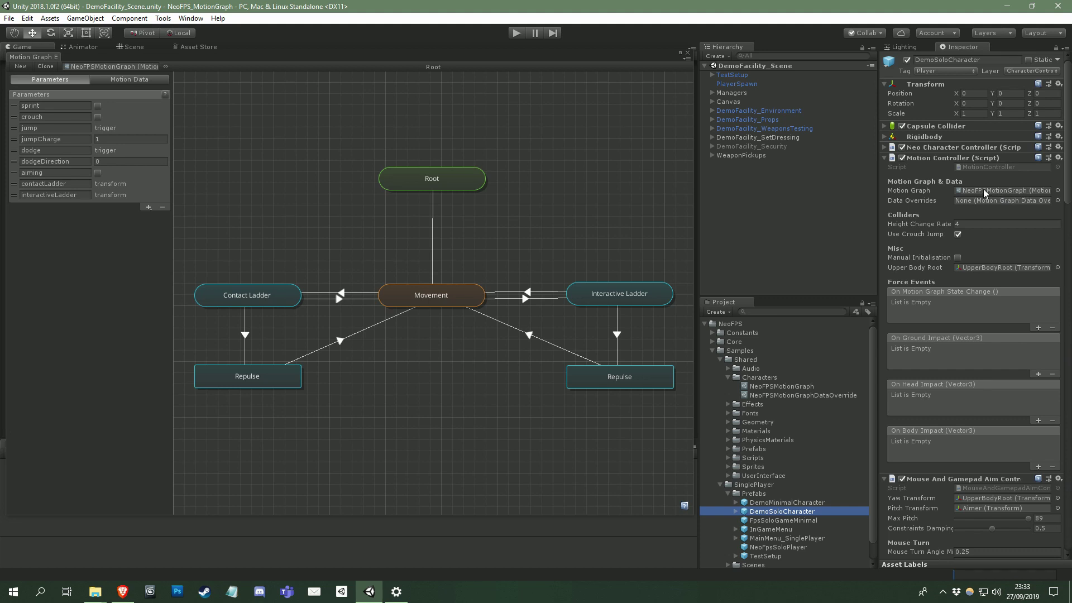
{"action": "left_click", "coordinate": [721, 484]}
{"action": "left_click", "coordinate": [779, 387]}
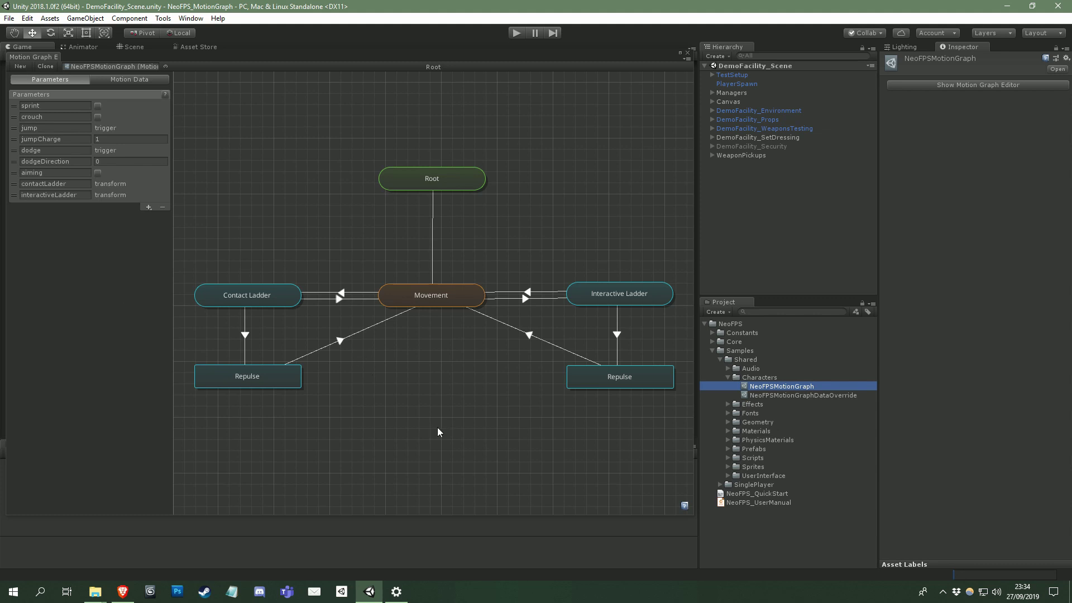
Step: Inspect the left Repulse state, then add Contact Ladder and Movement to the selection
{"action": "middle_click_drag", "start_coordinate": [437, 427], "coordinate": [443, 382]}
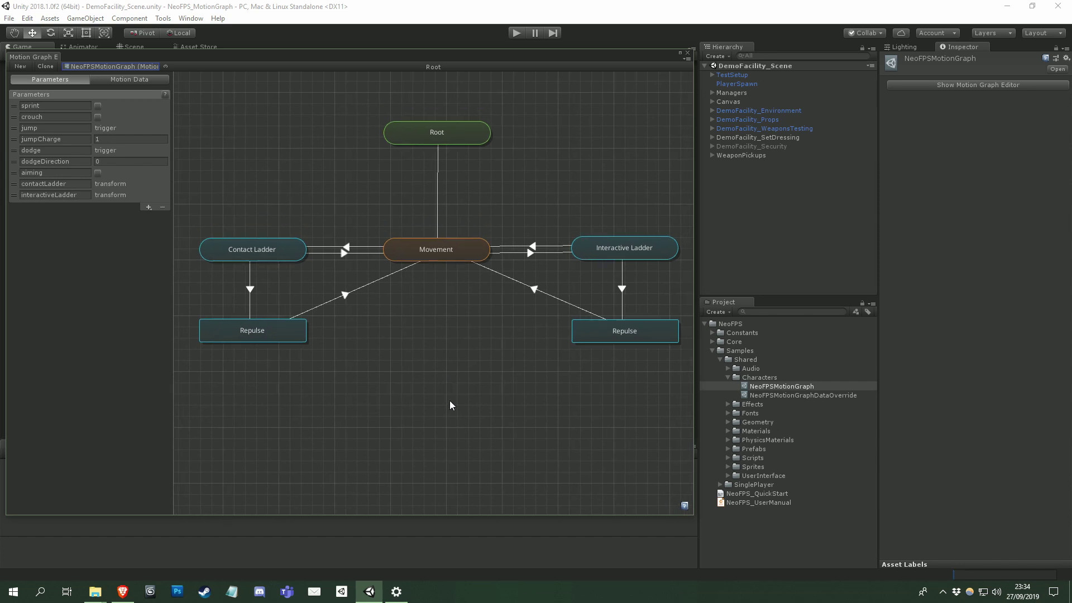
{"action": "mouse_move", "coordinate": [441, 391]}
{"action": "left_mouse_down", "text": "alt"}
{"action": "mouse_move", "coordinate": [396, 339]}
{"action": "mouse_move", "coordinate": [457, 401]}
{"action": "mouse_move", "coordinate": [486, 377]}
{"action": "mouse_move", "coordinate": [445, 366]}
{"action": "mouse_move", "coordinate": [444, 391]}
{"action": "left_mouse_up", "text": "alt"}
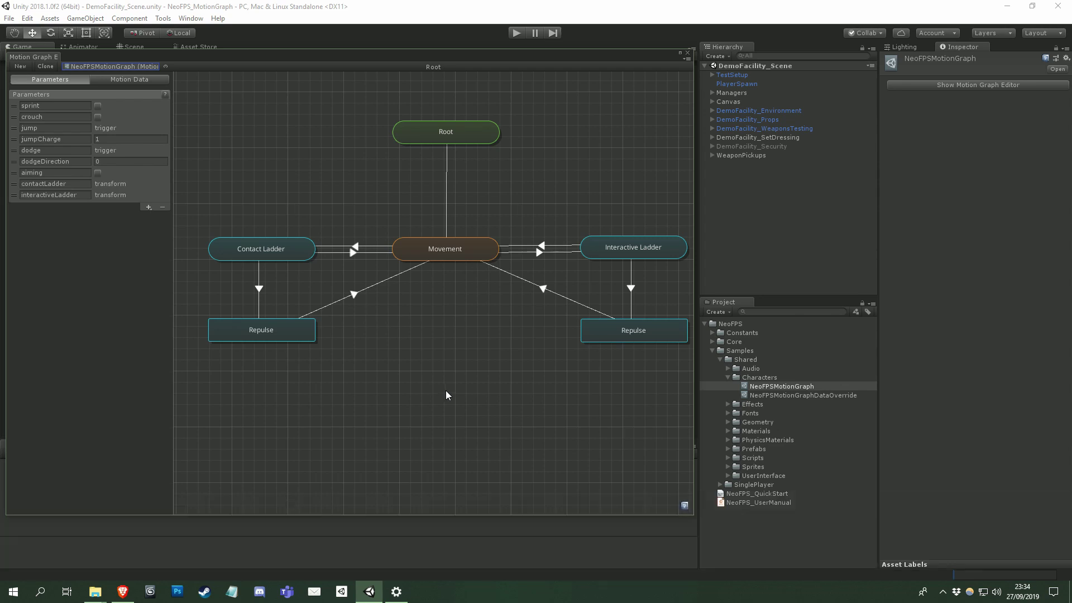
{"action": "left_click", "coordinate": [296, 331]}
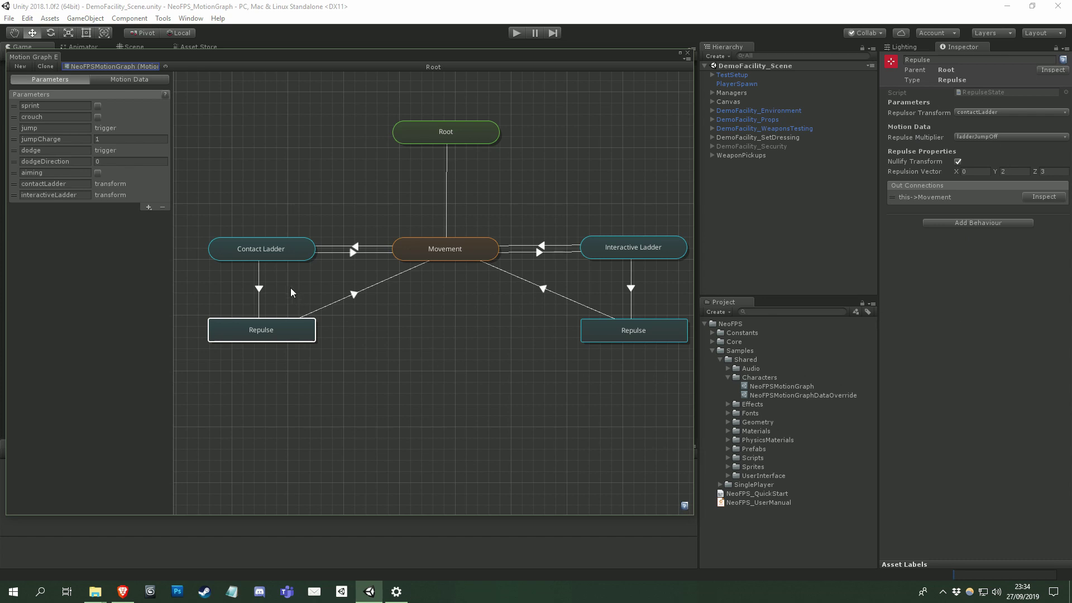
{"action": "left_click", "coordinate": [256, 246], "text": "ctrl"}
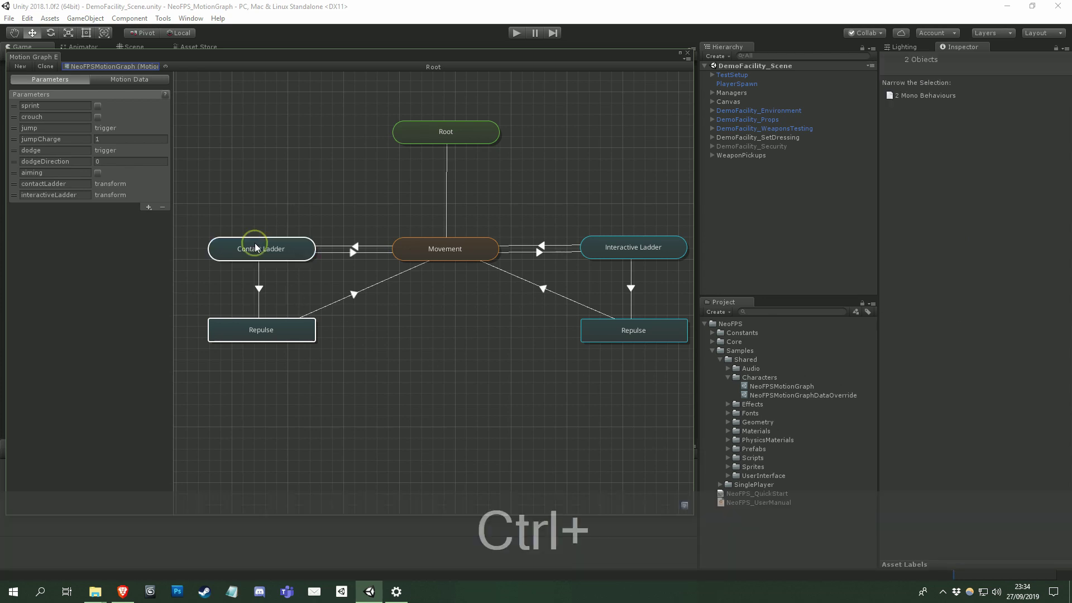
{"action": "left_click", "coordinate": [447, 251], "text": "ctrl"}
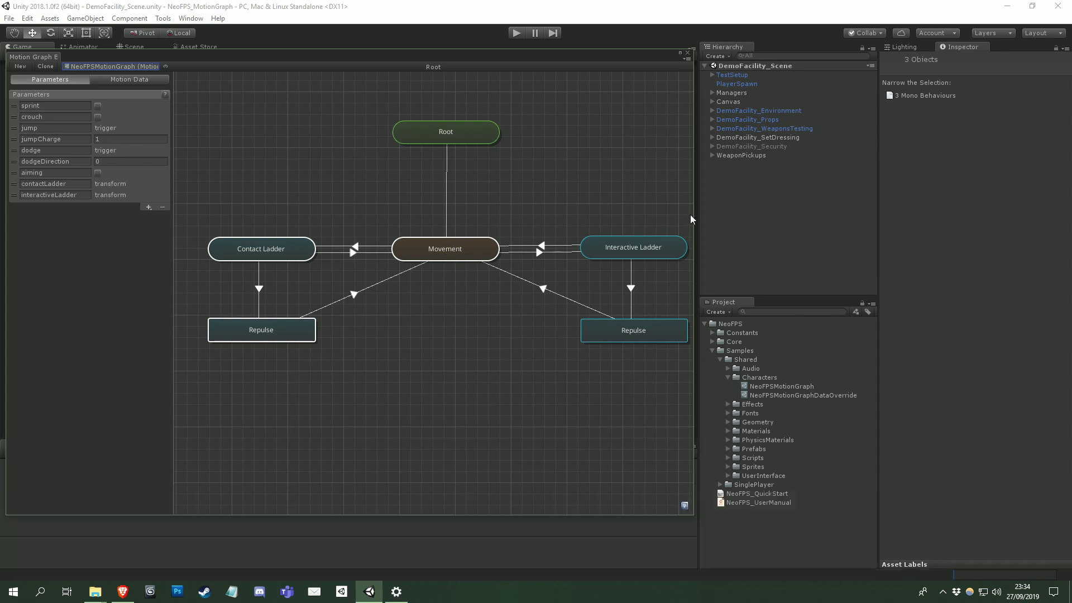
Step: Move Movement, Interactive Ladder and right Repulse slightly down, then inspect the Repulse-to-Movement transition
{"action": "left_click_drag", "start_coordinate": [690, 214], "coordinate": [372, 387]}
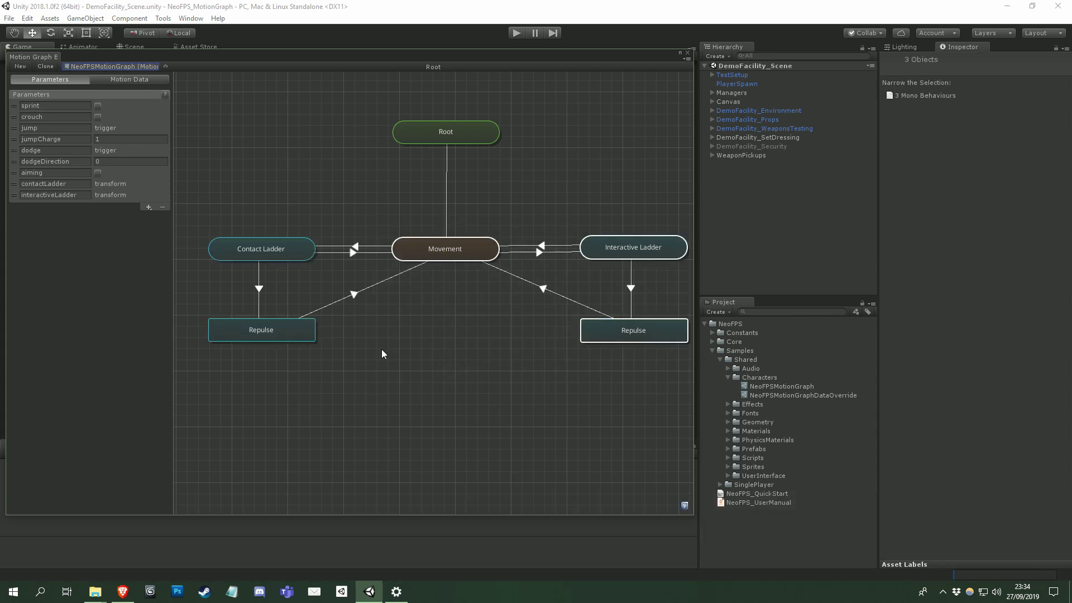
{"action": "left_click_drag", "start_coordinate": [451, 244], "coordinate": [451, 243]}
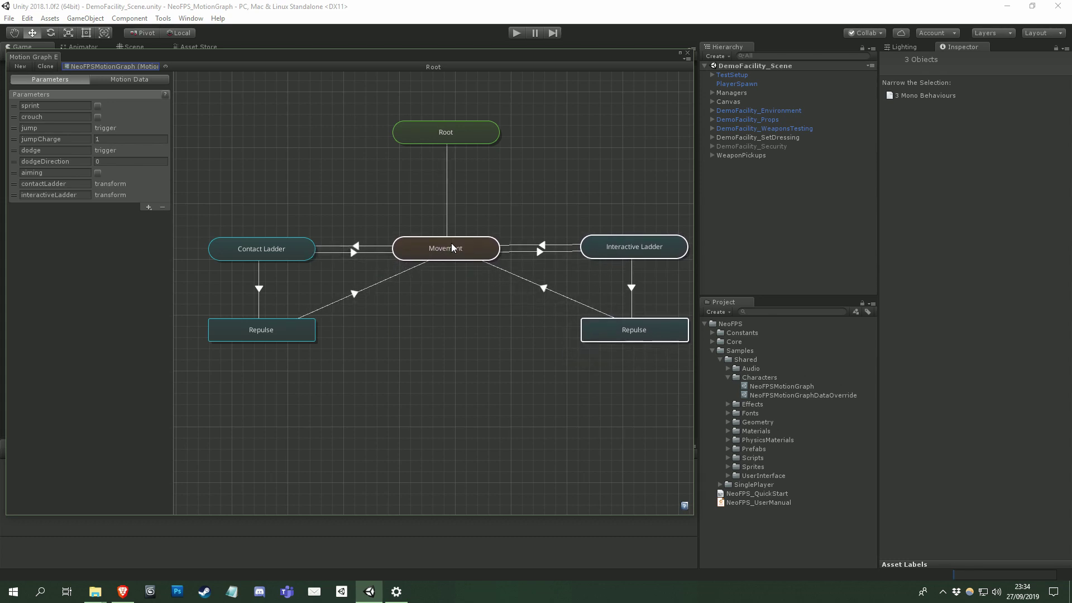
{"action": "left_click", "coordinate": [461, 350]}
{"action": "left_click", "coordinate": [354, 293]}
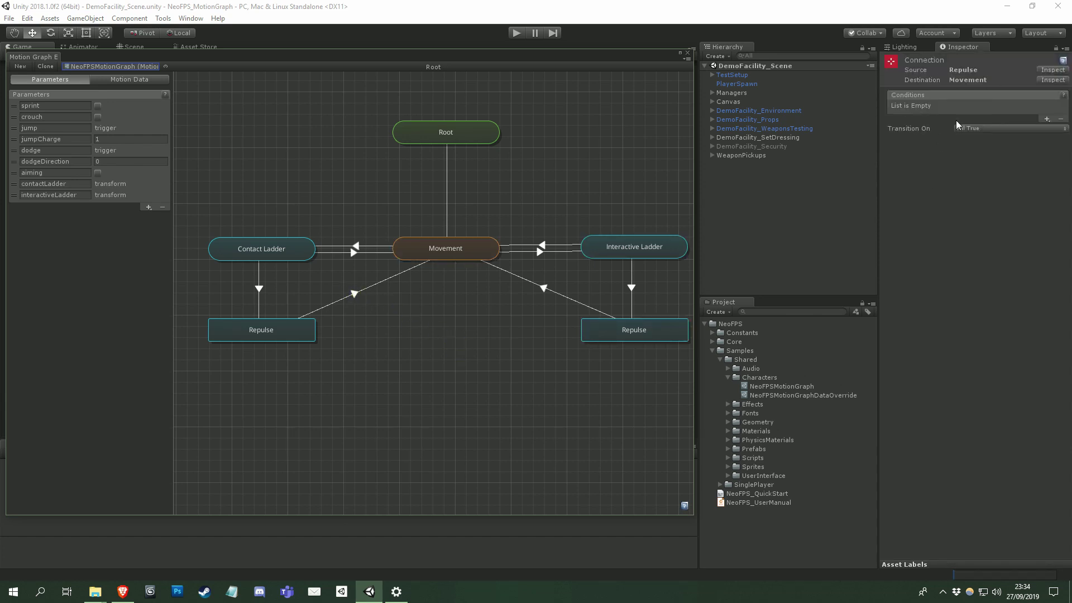
{"action": "left_click_drag", "start_coordinate": [342, 222], "coordinate": [370, 346]}
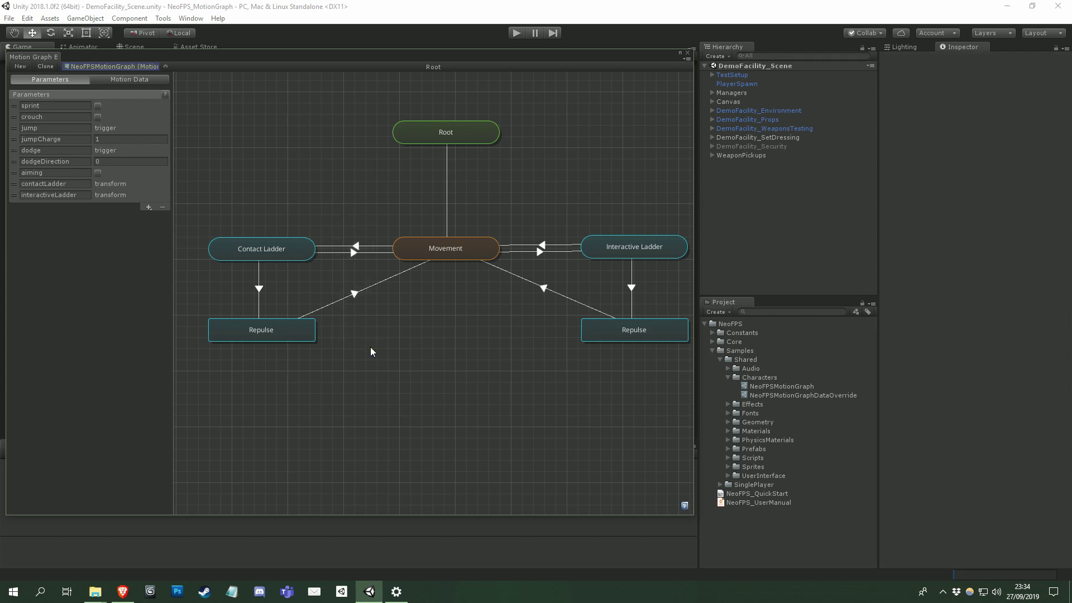
{"action": "right_click", "coordinate": [377, 343]}
{"action": "right_click", "coordinate": [438, 249]}
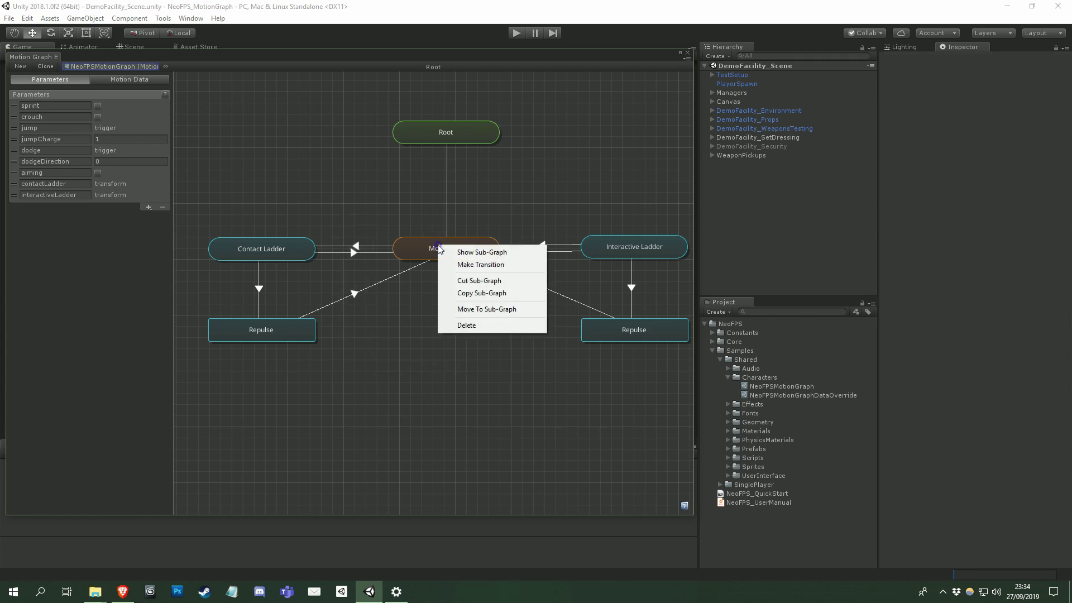
{"action": "right_click", "coordinate": [601, 247]}
{"action": "right_click", "coordinate": [581, 336]}
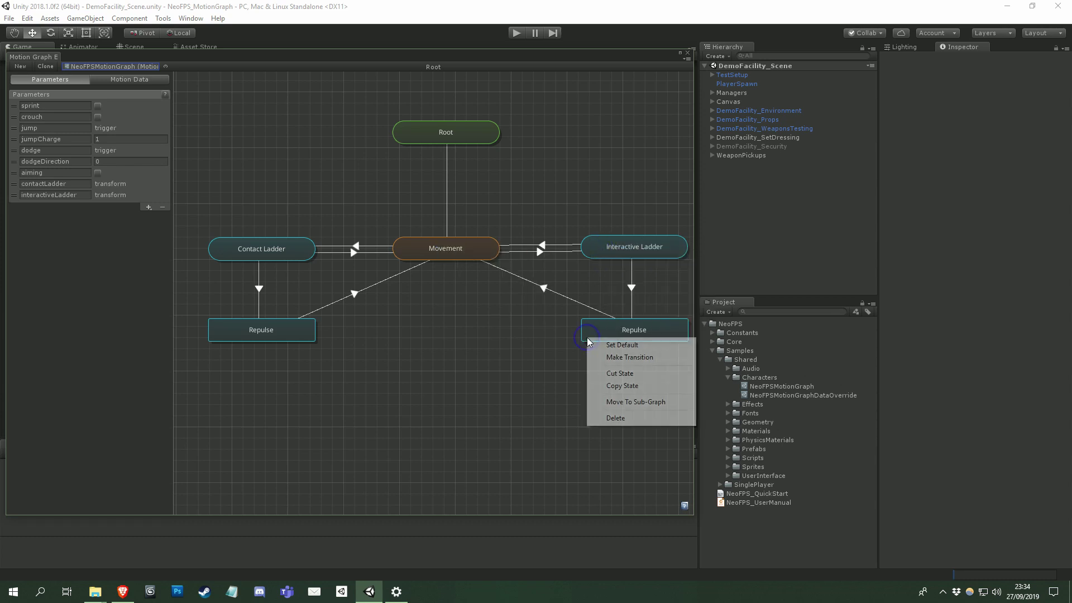
{"action": "left_click", "coordinate": [546, 291]}
{"action": "right_click", "coordinate": [545, 289]}
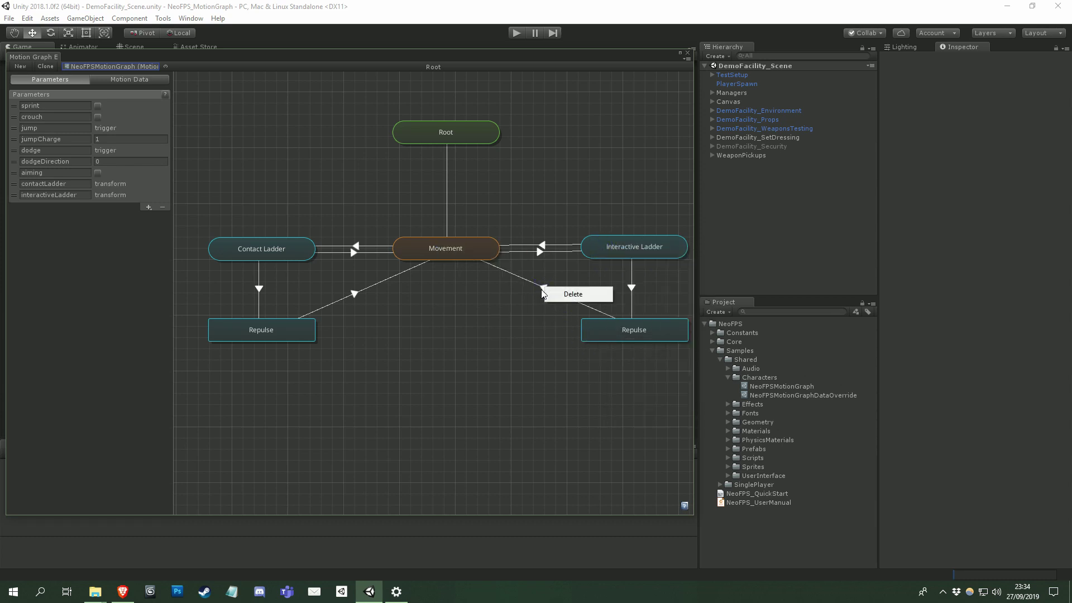
{"action": "left_click", "coordinate": [488, 305]}
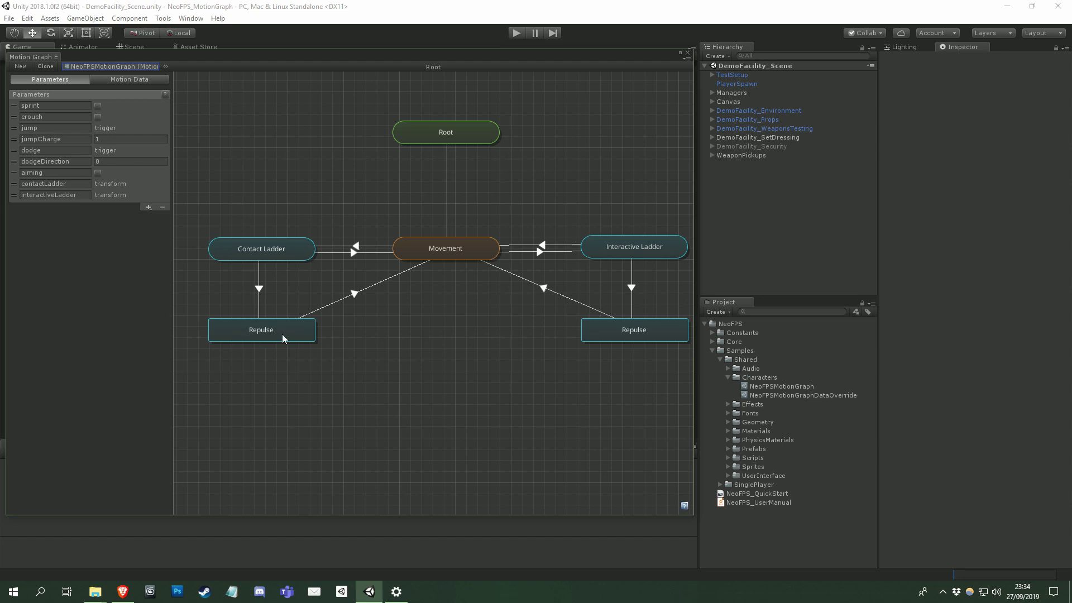
{"action": "double_click", "coordinate": [430, 251]}
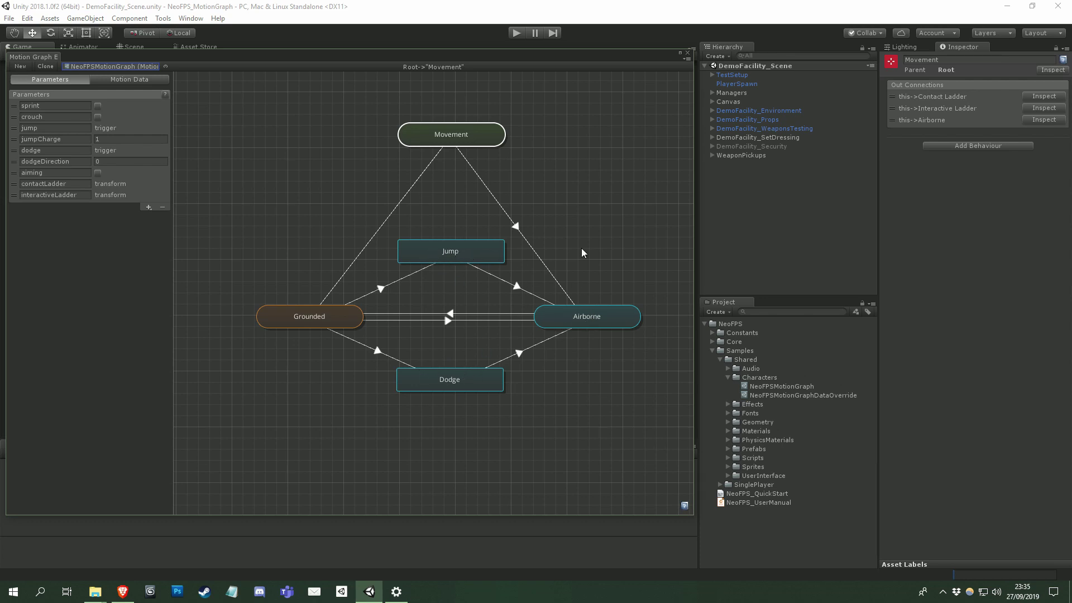
{"action": "right_click", "coordinate": [545, 158]}
{"action": "mouse_move", "coordinate": [617, 164]}
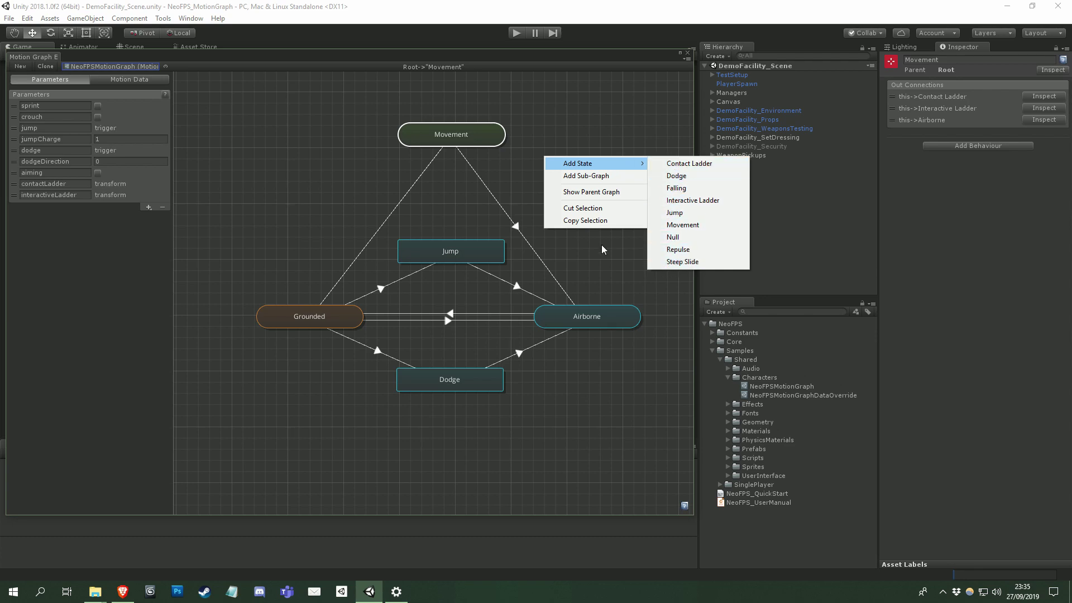
{"action": "left_click", "coordinate": [464, 139]}
Step: Return to the Root graph and inspect the Contact Ladder and Movement states
{"action": "double_click", "coordinate": [464, 138]}
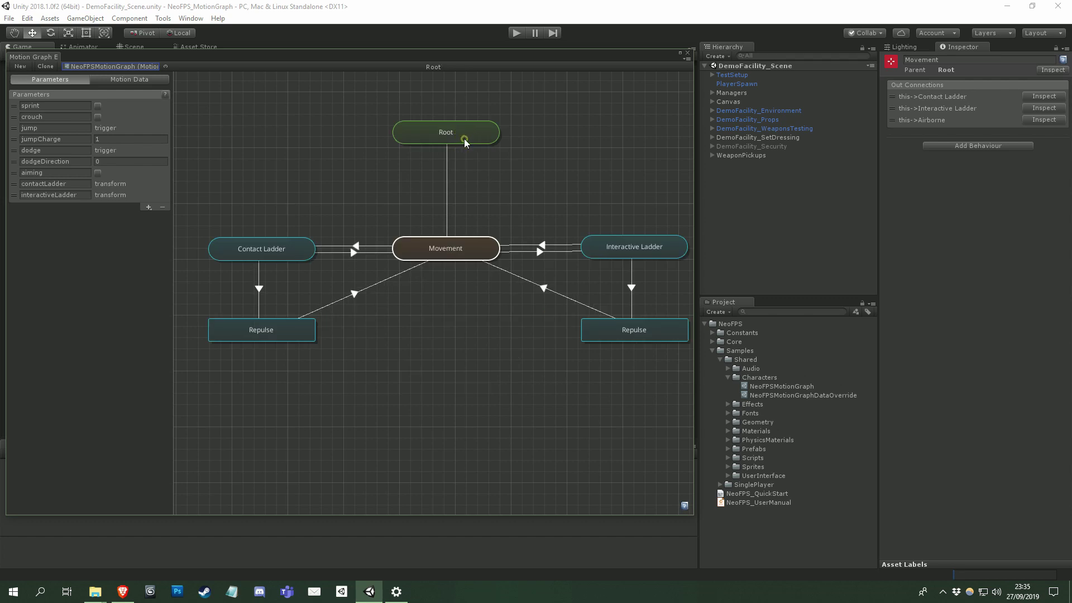
{"action": "left_click", "coordinate": [448, 311]}
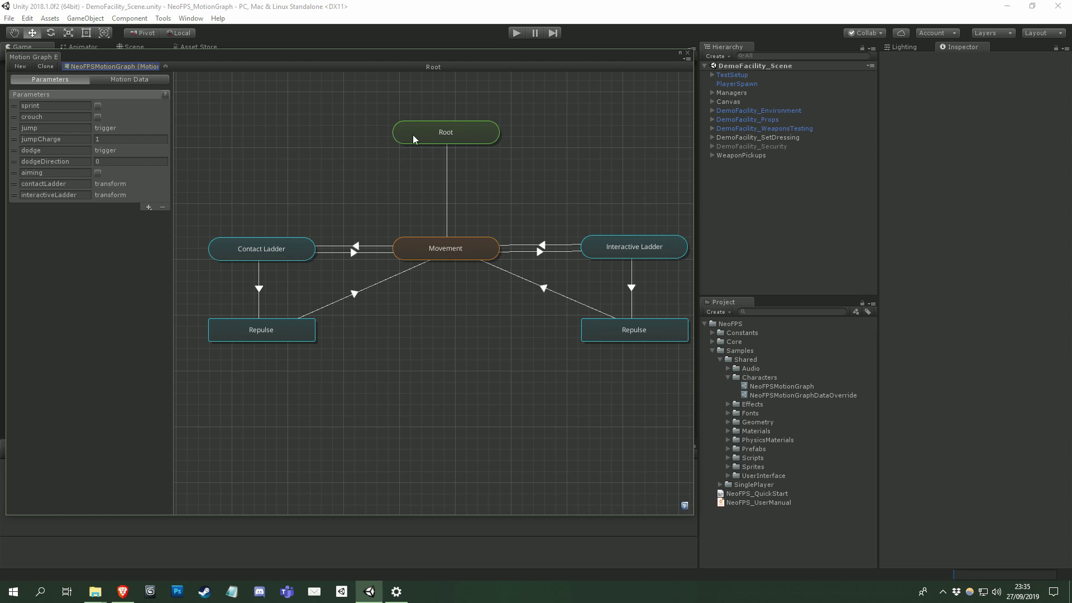
{"action": "left_click", "coordinate": [283, 254]}
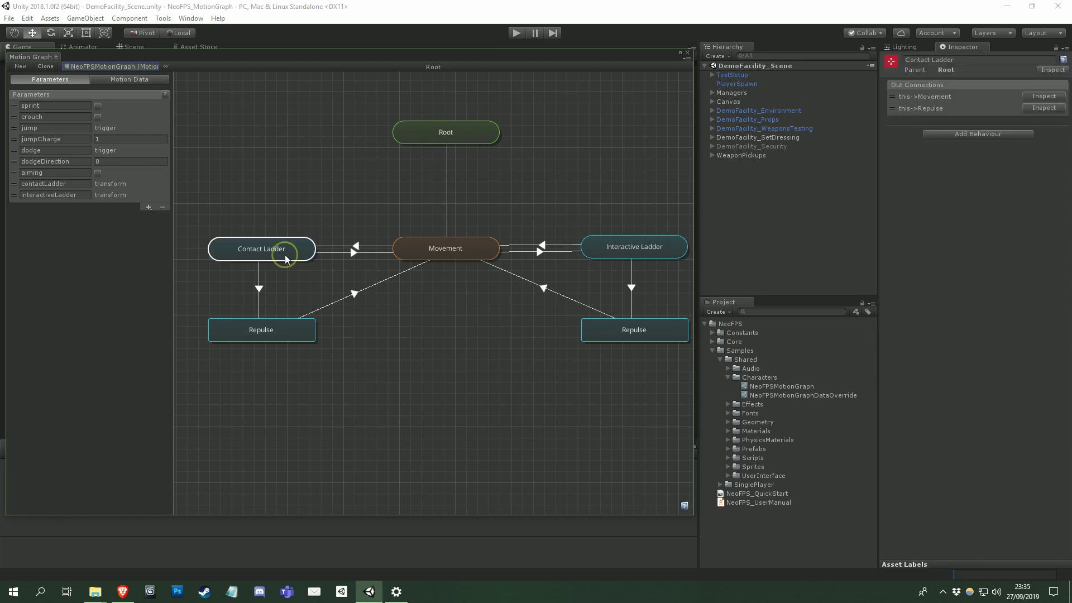
{"action": "left_click", "coordinate": [471, 254]}
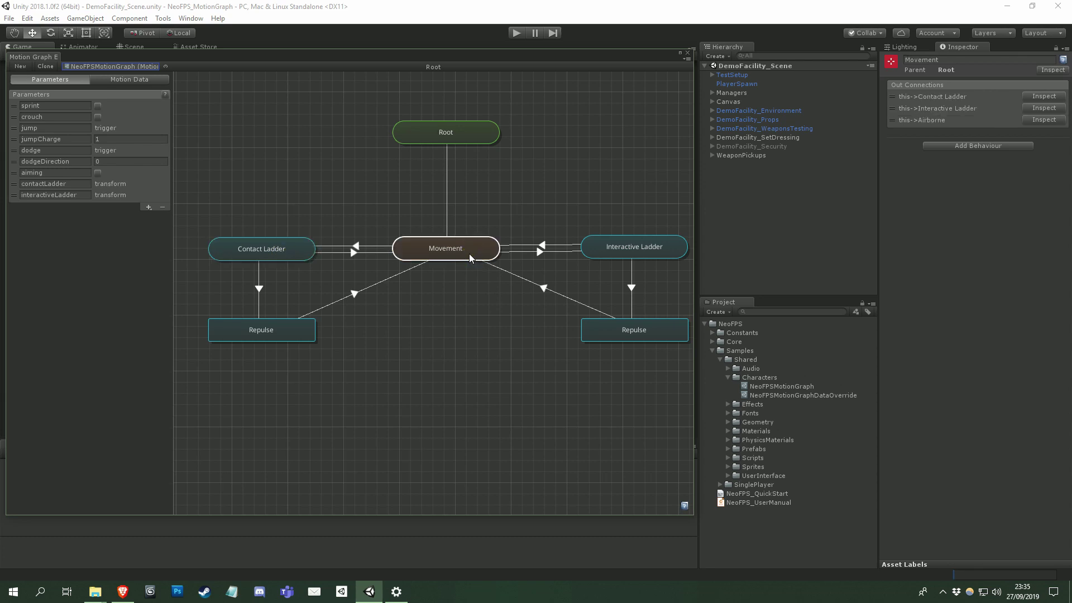
Step: Drill into Movement, Grounded and Controlled, peek inside Walk, then return to Controlled
{"action": "double_click", "coordinate": [471, 254]}
{"action": "right_click", "coordinate": [329, 323]}
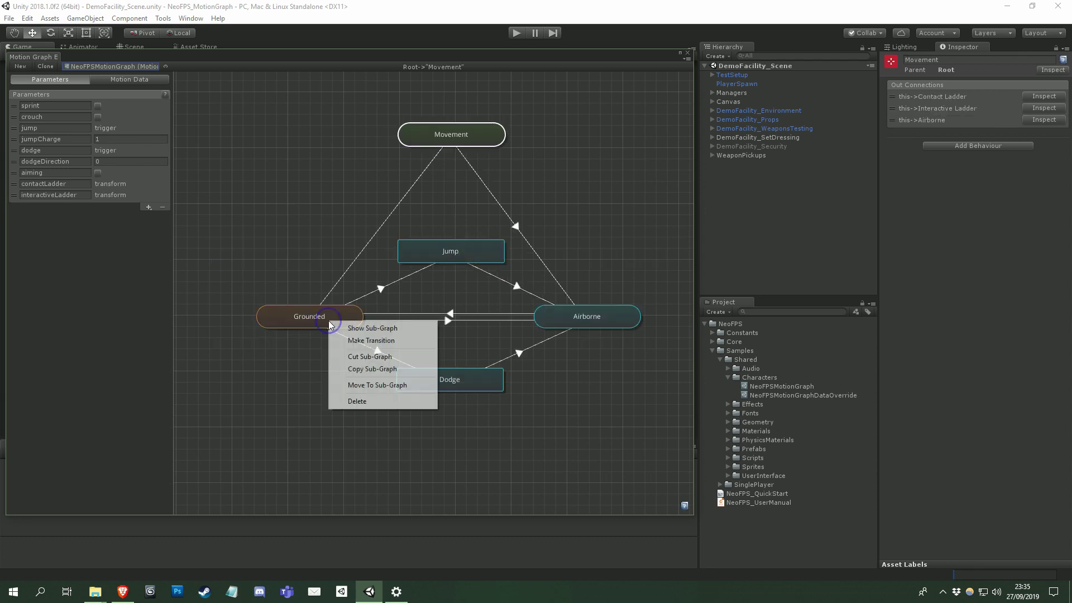
{"action": "left_click", "coordinate": [359, 330]}
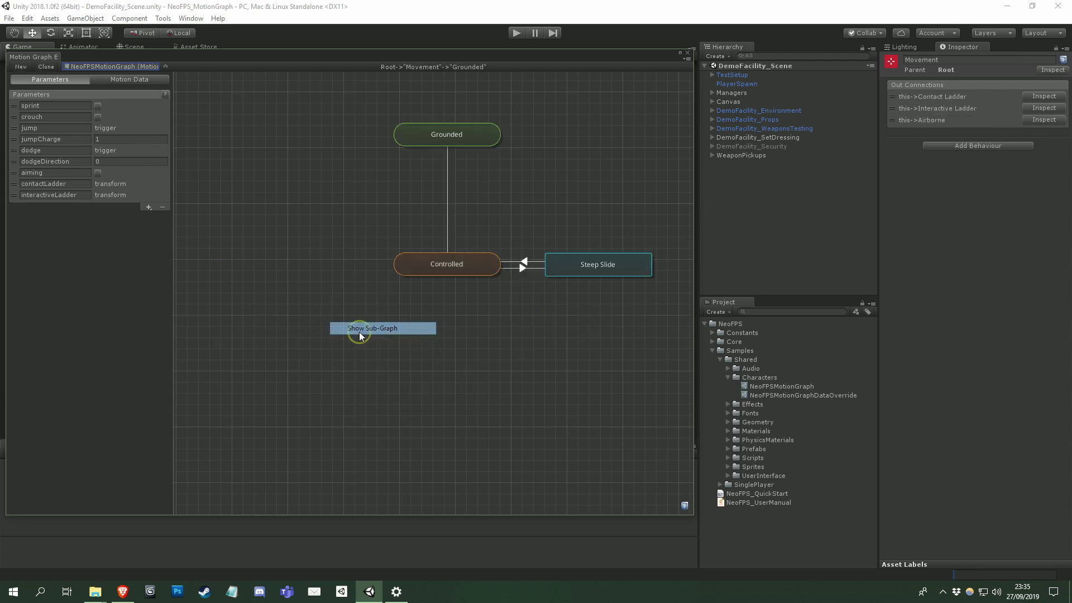
{"action": "double_click", "coordinate": [457, 269]}
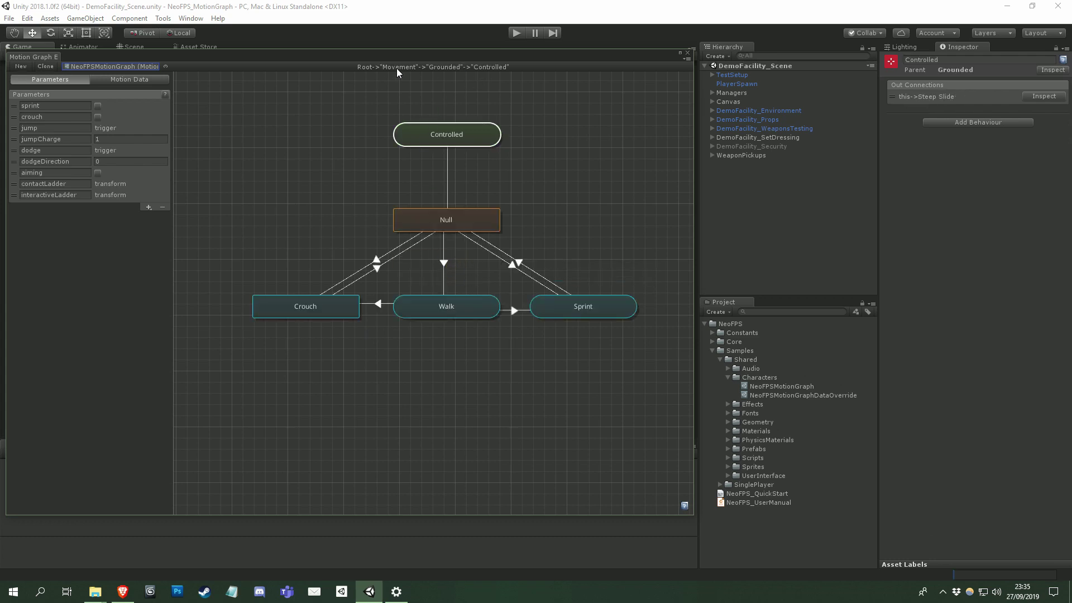
{"action": "double_click", "coordinate": [458, 308]}
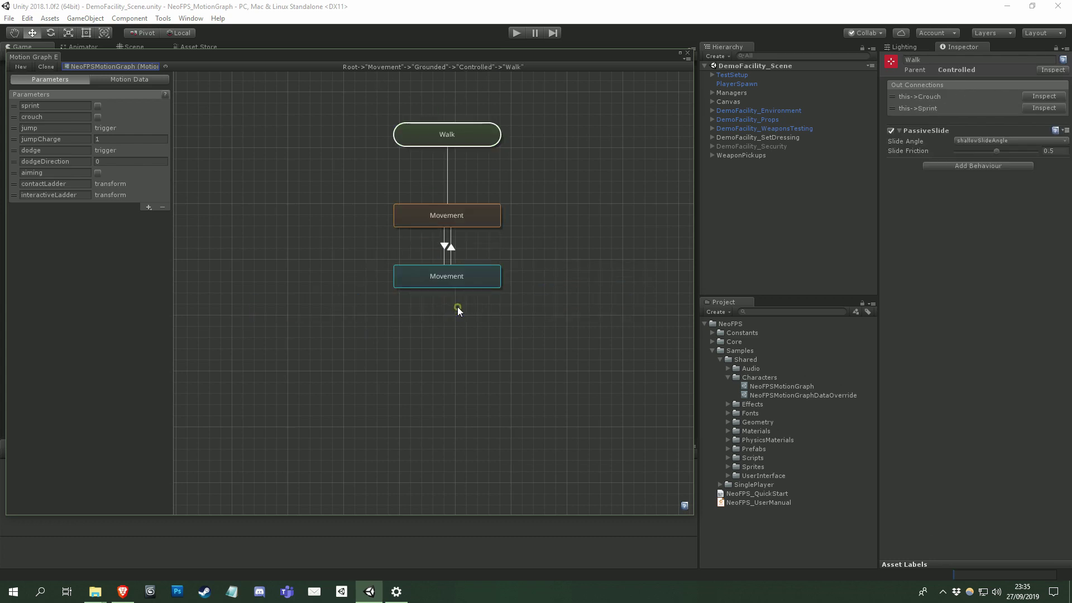
{"action": "double_click", "coordinate": [461, 135]}
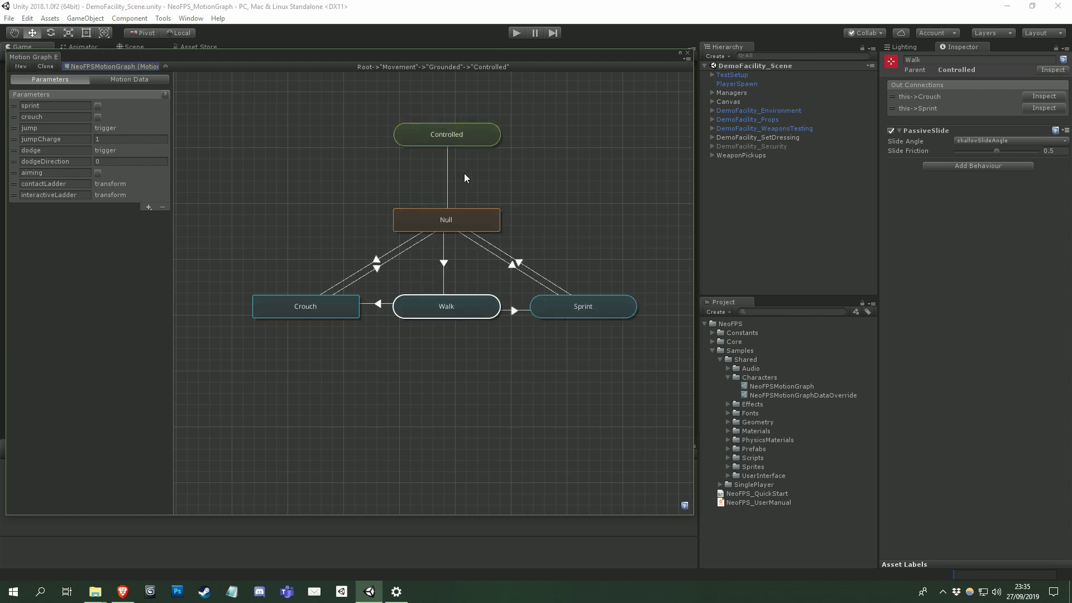
{"action": "right_click", "coordinate": [468, 134]}
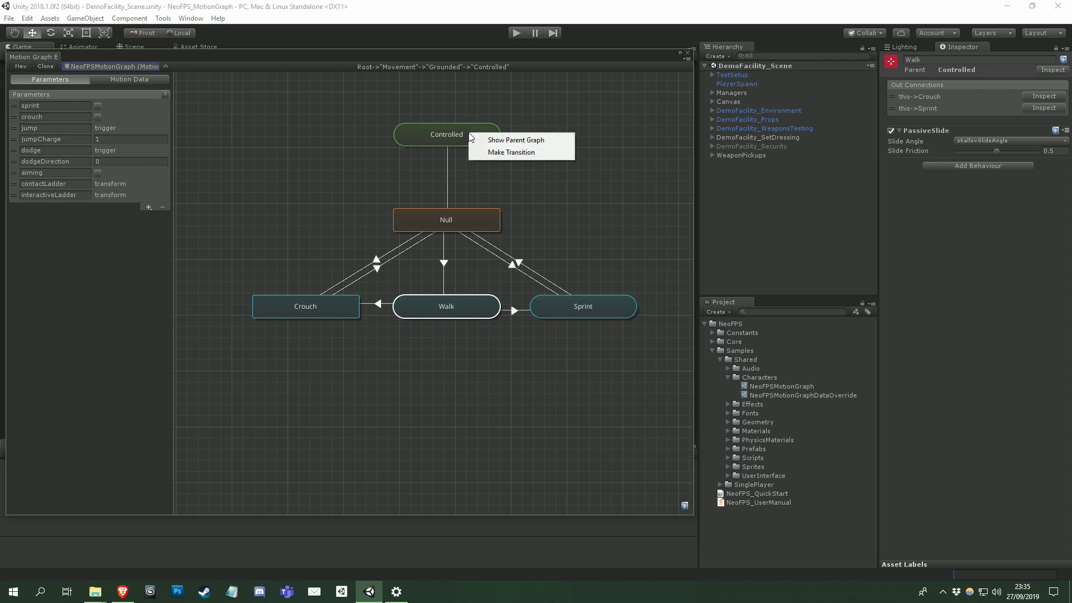
{"action": "right_click", "coordinate": [538, 190]}
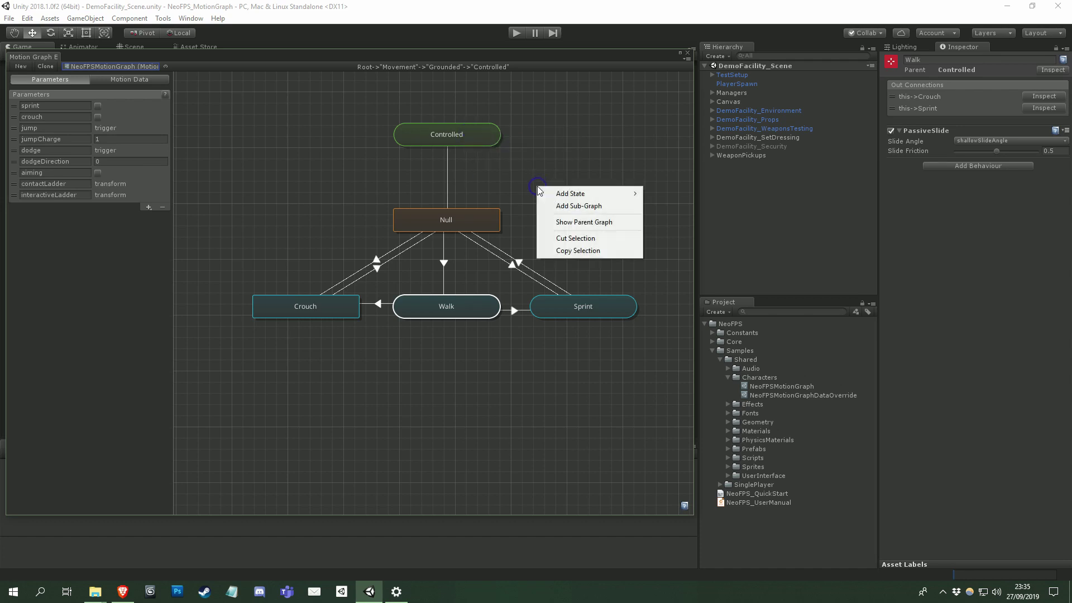
{"action": "left_click", "coordinate": [487, 164]}
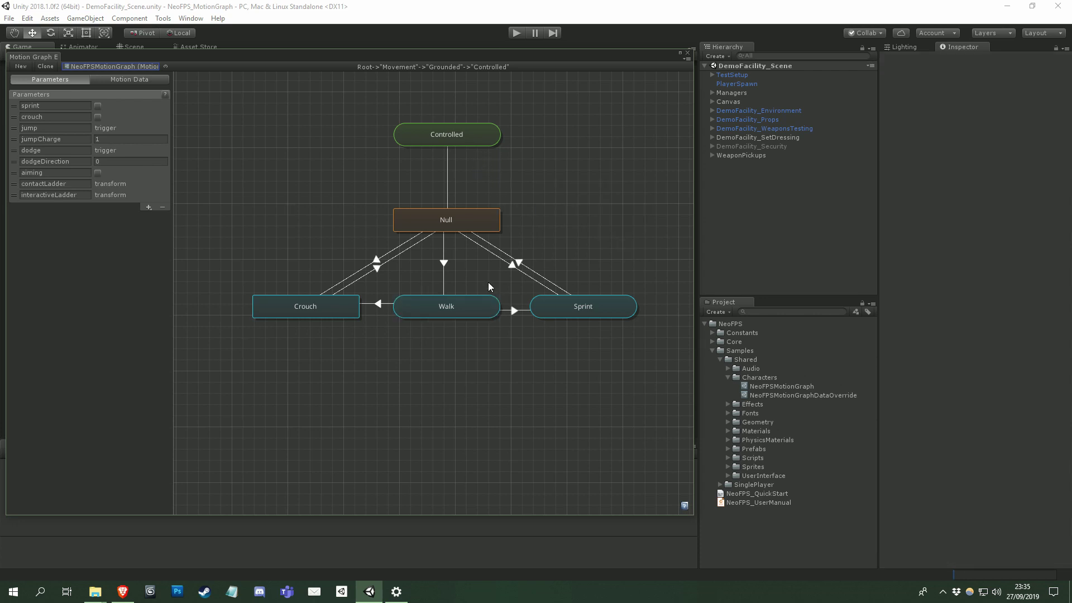
{"action": "right_click", "coordinate": [429, 362]}
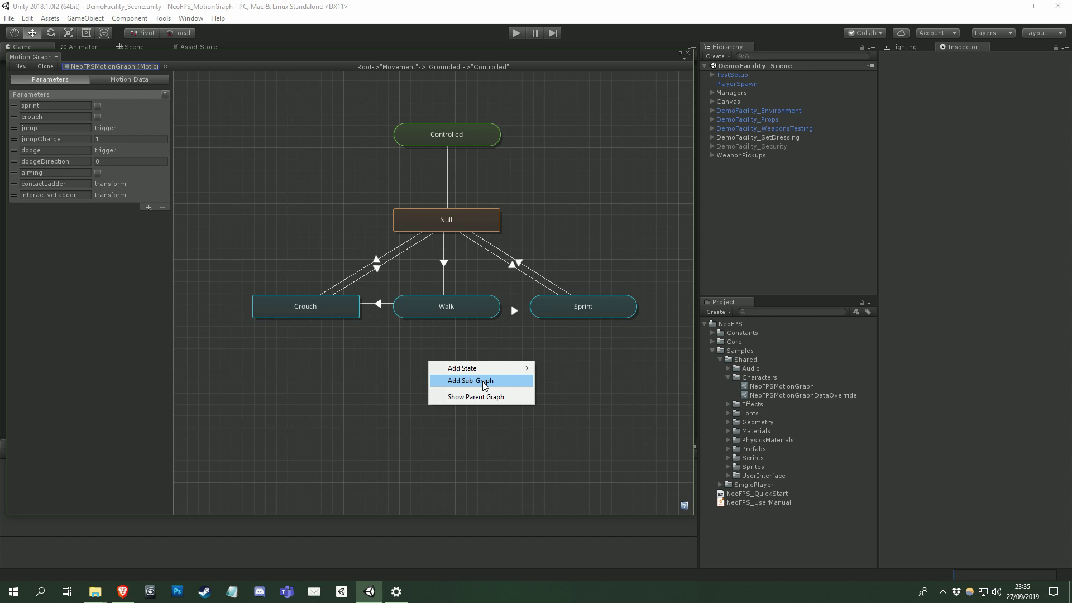
Step: Inspect the Null-to-Walk transition, then create a new transition from Walk to Null
{"action": "left_click", "coordinate": [392, 364]}
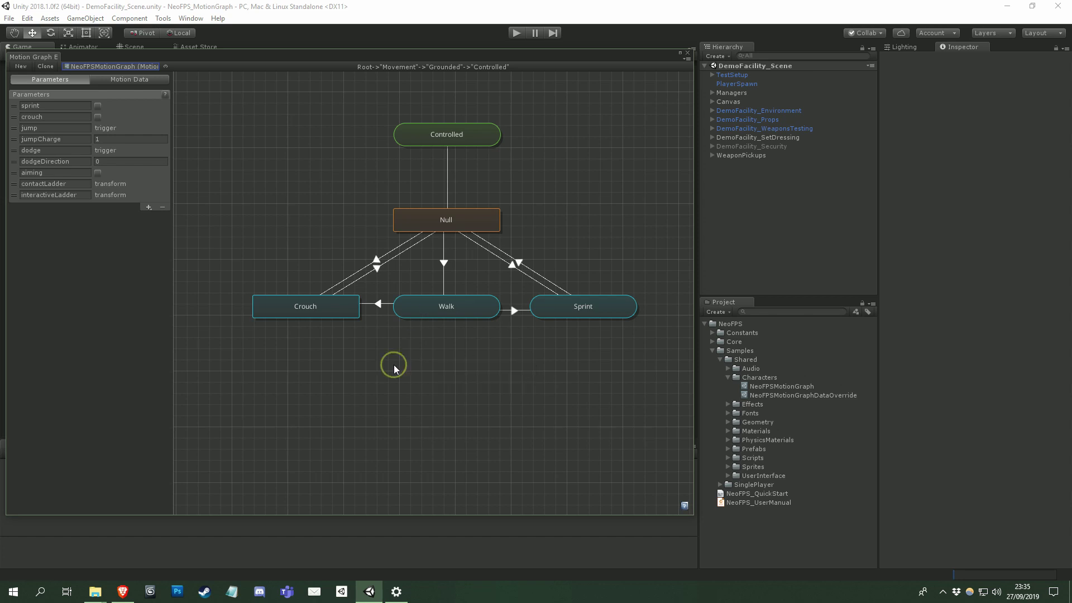
{"action": "left_click", "coordinate": [441, 263]}
{"action": "right_click", "coordinate": [456, 310]}
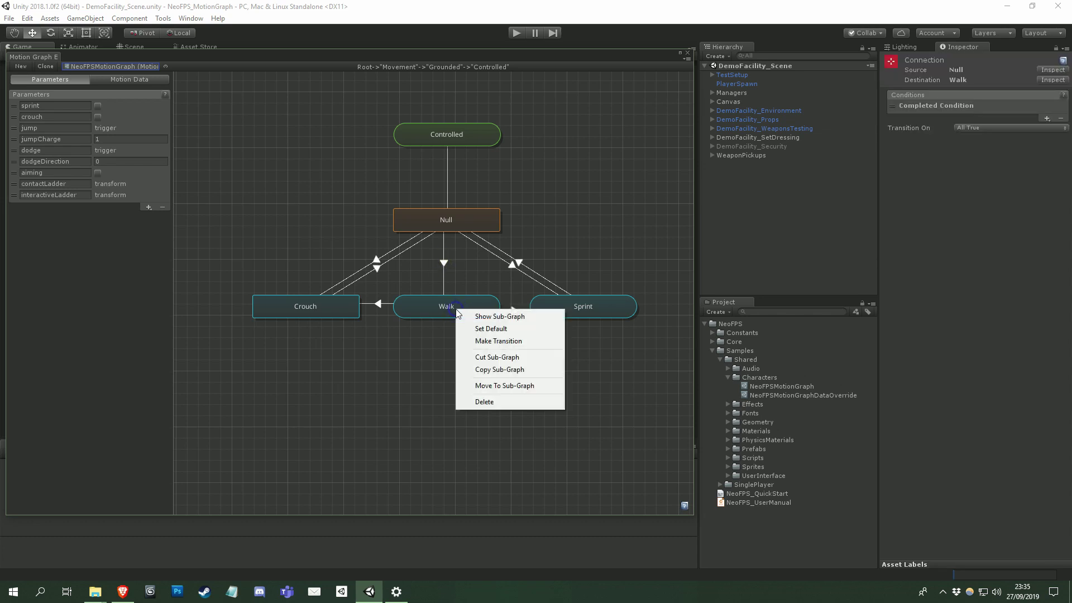
{"action": "left_click", "coordinate": [498, 341]}
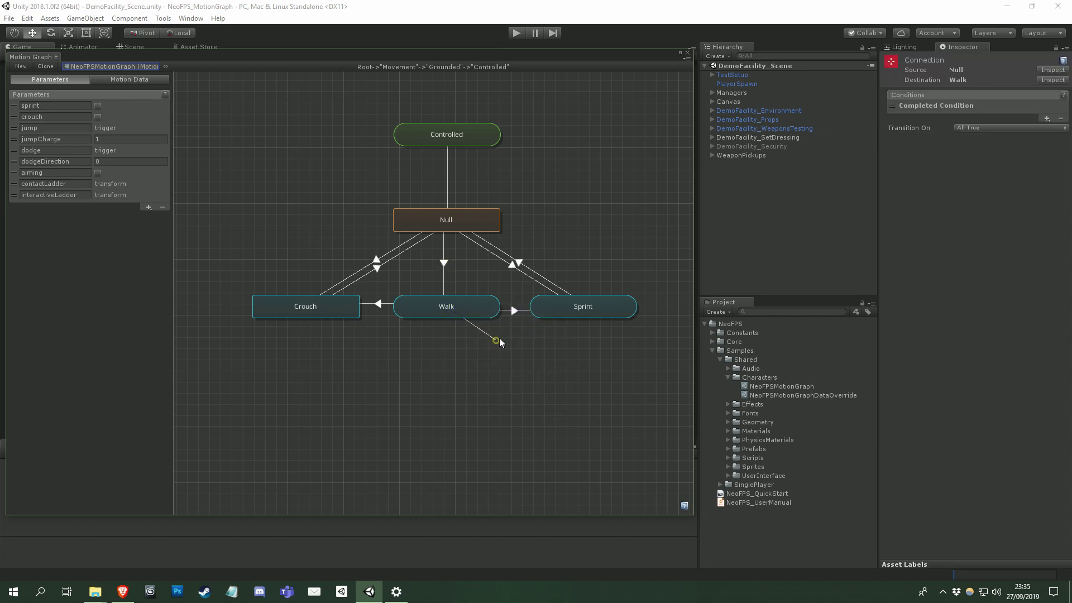
{"action": "left_click", "coordinate": [451, 221]}
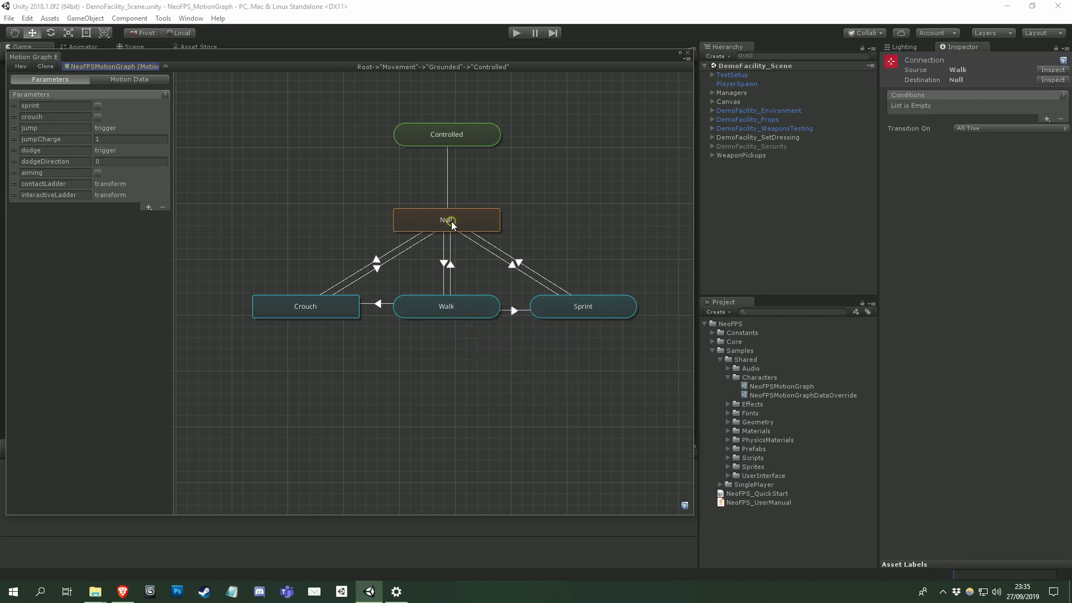
Step: Delete the Walk-to-Null transition and review the Crouch-to-Null crouch switch and height conditions
{"action": "right_click", "coordinate": [452, 269]}
{"action": "left_click", "coordinate": [468, 273]}
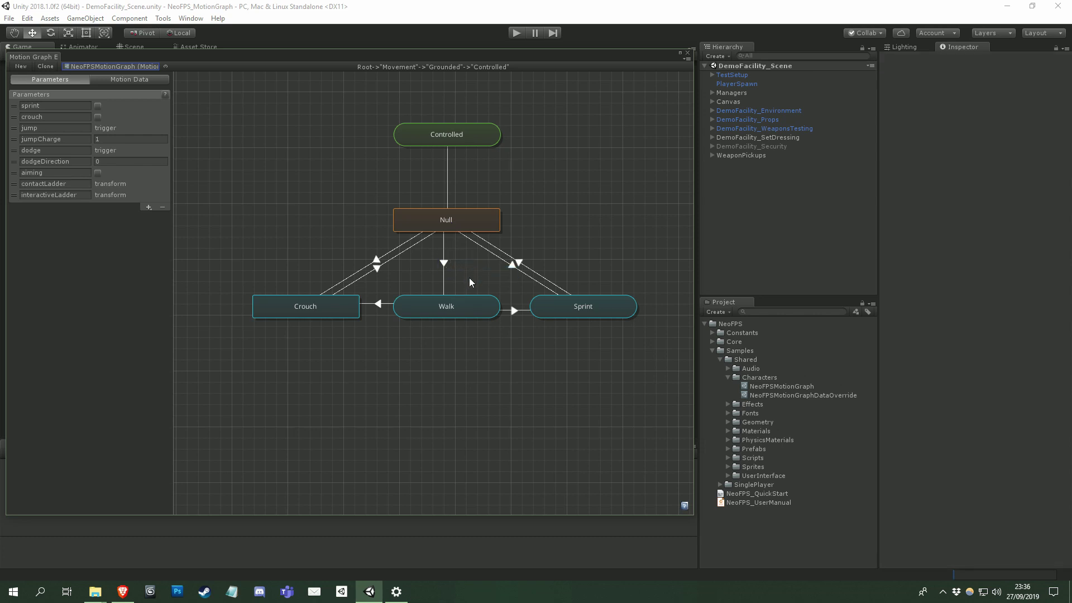
{"action": "left_click", "coordinate": [445, 266]}
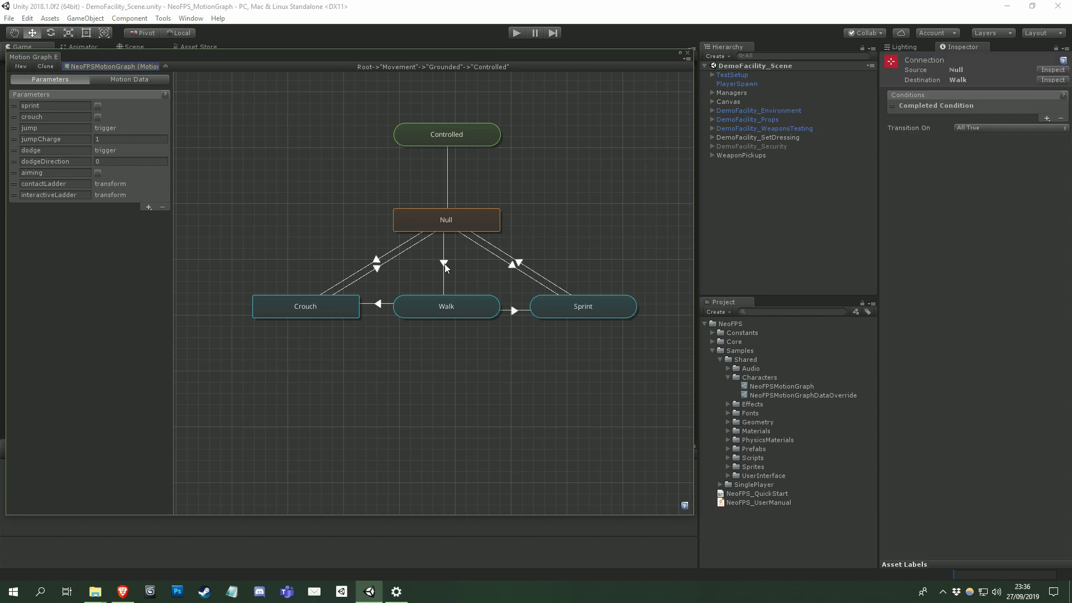
{"action": "left_click", "coordinate": [376, 269]}
{"action": "left_click", "coordinate": [375, 259]}
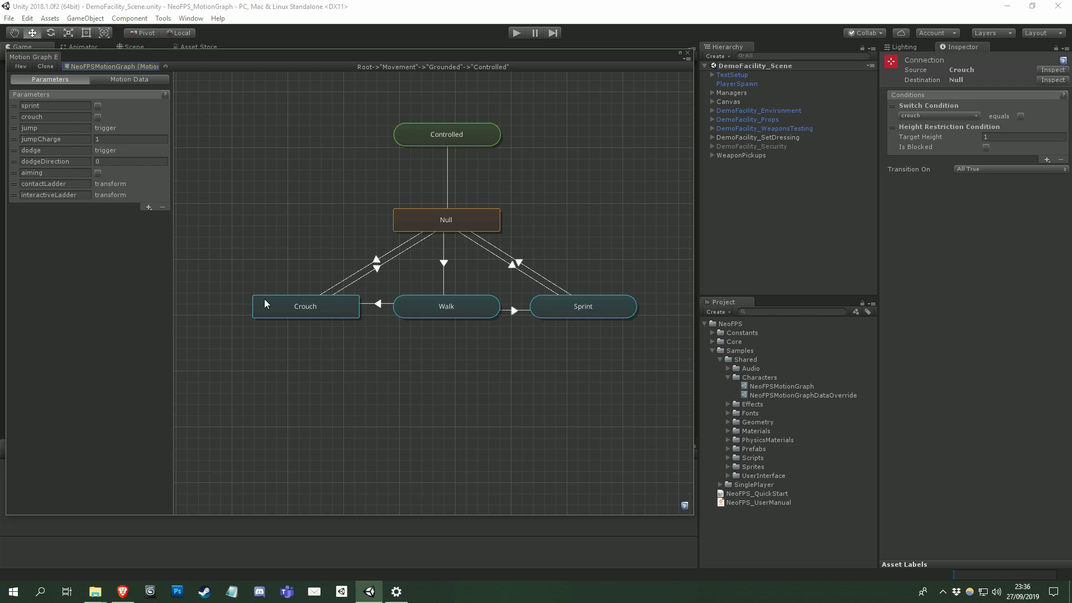
Step: Inspect the Crouch state's motion data and behaviours, then climb back up to Root
{"action": "left_click", "coordinate": [316, 308]}
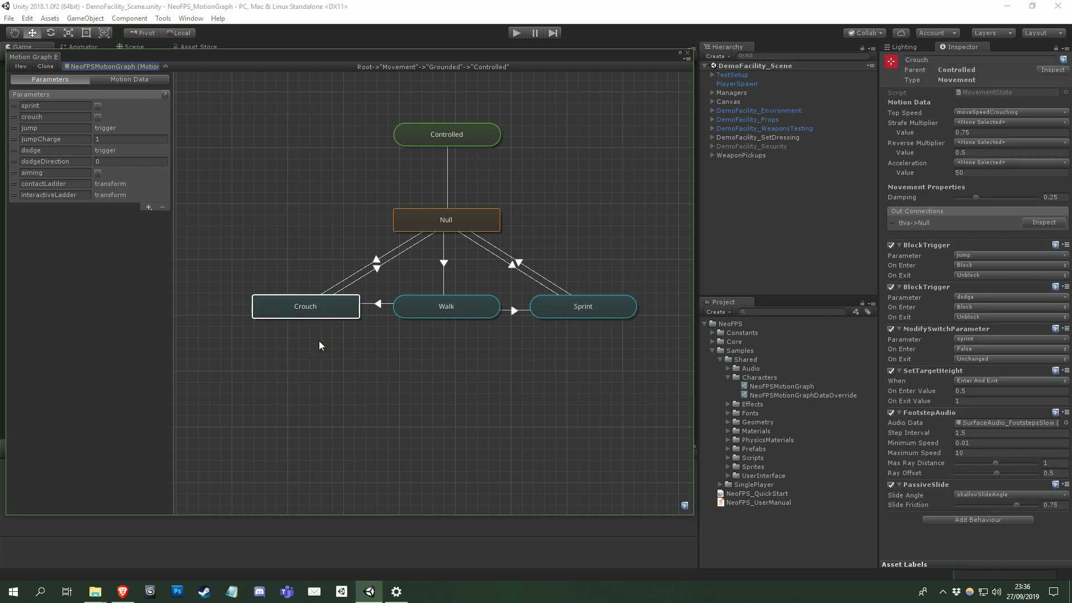
{"action": "double_click", "coordinate": [446, 140]}
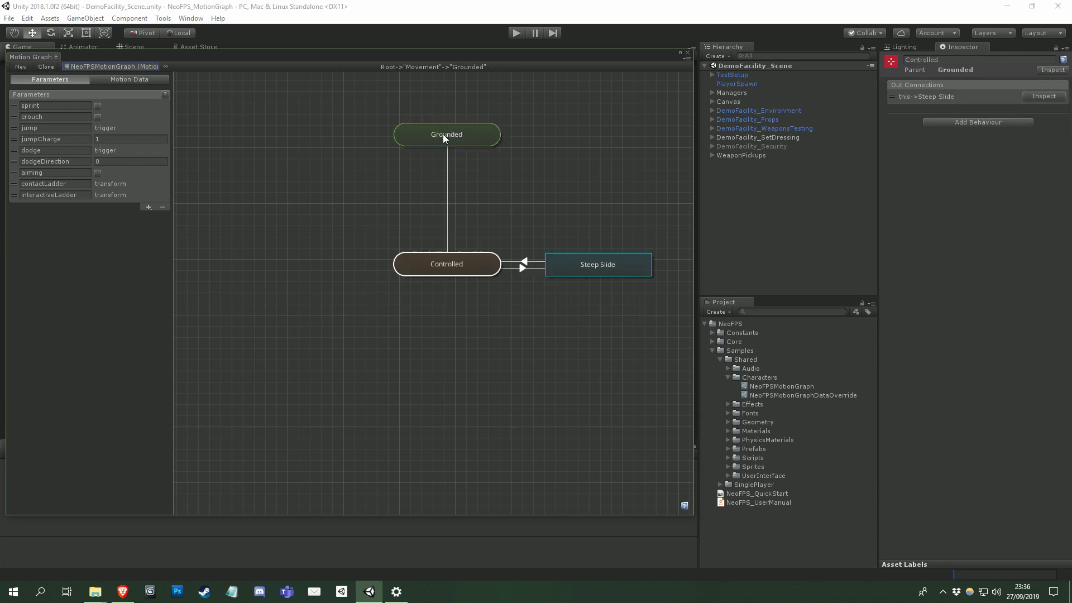
{"action": "double_click", "coordinate": [443, 134]}
{"action": "double_click", "coordinate": [451, 138]}
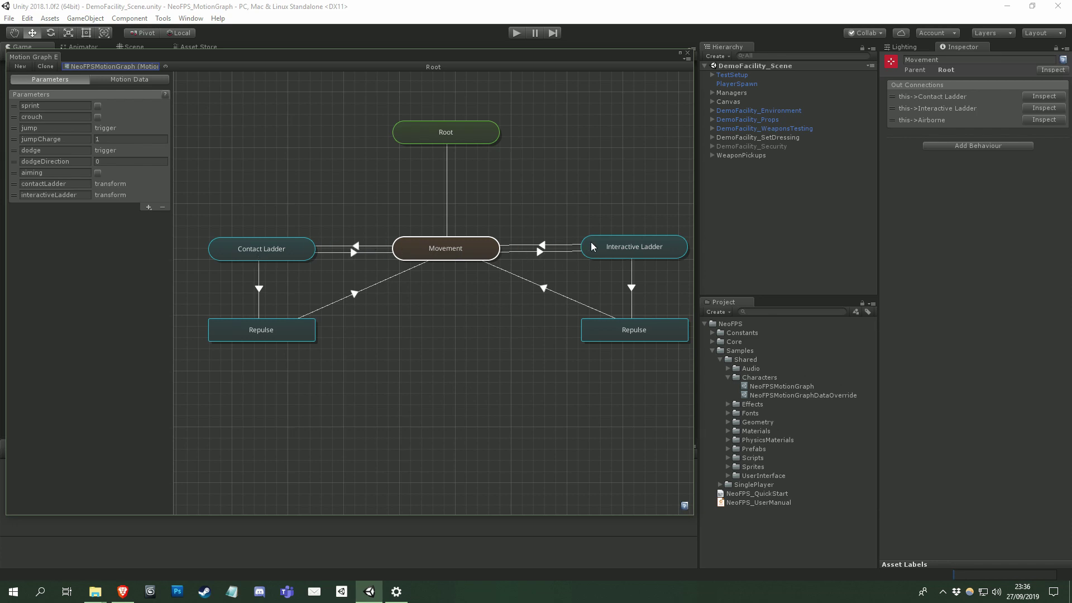
Step: Drill into Movement, Grounded and Controlled to review Crouch-to-Null conditions, then return to Root
{"action": "double_click", "coordinate": [449, 252]}
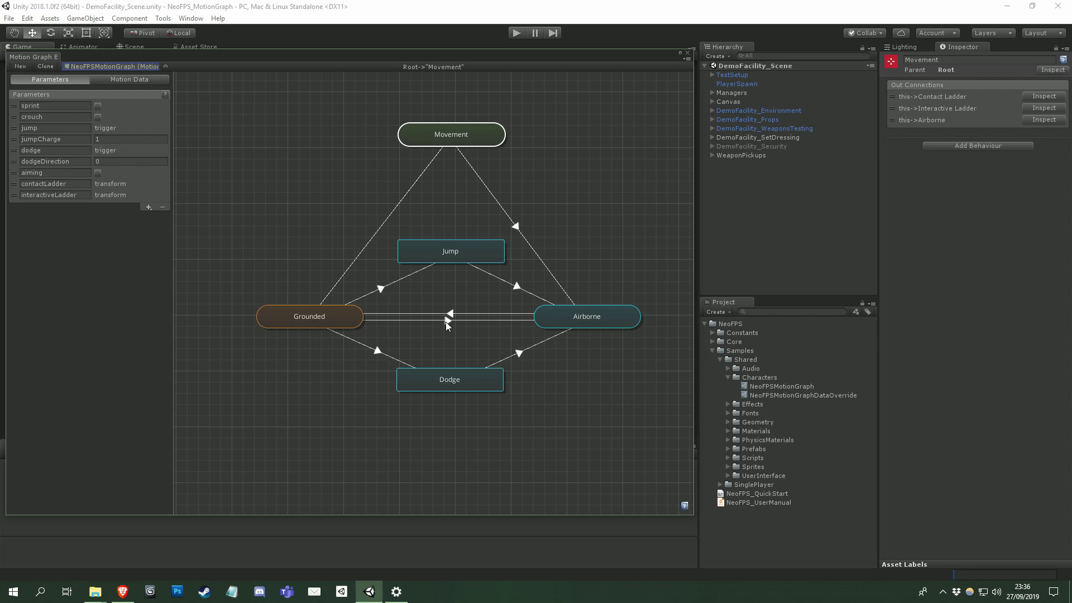
{"action": "double_click", "coordinate": [317, 320]}
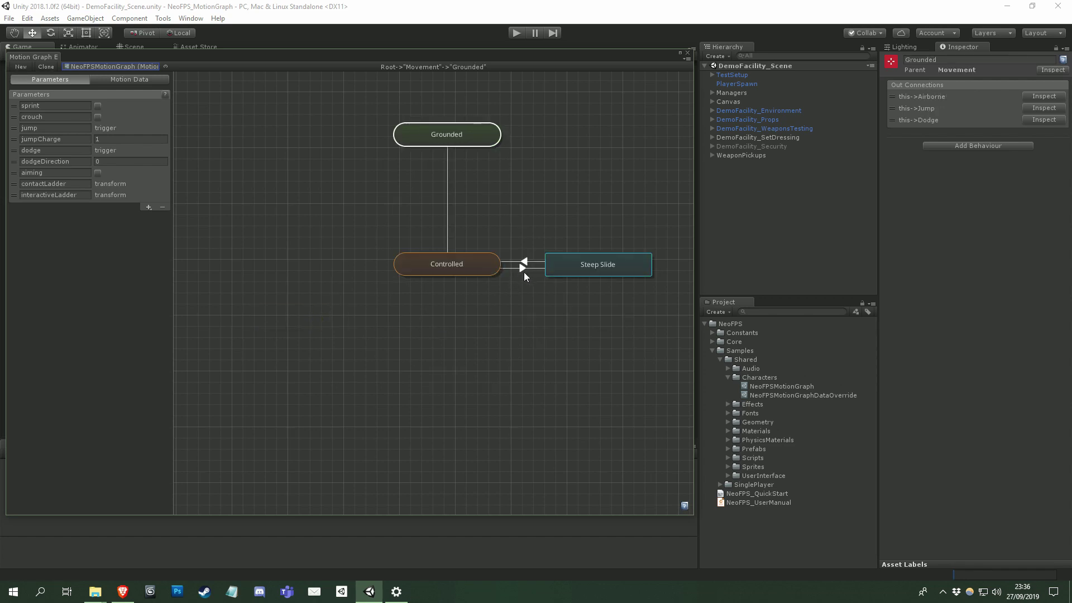
{"action": "double_click", "coordinate": [467, 270]}
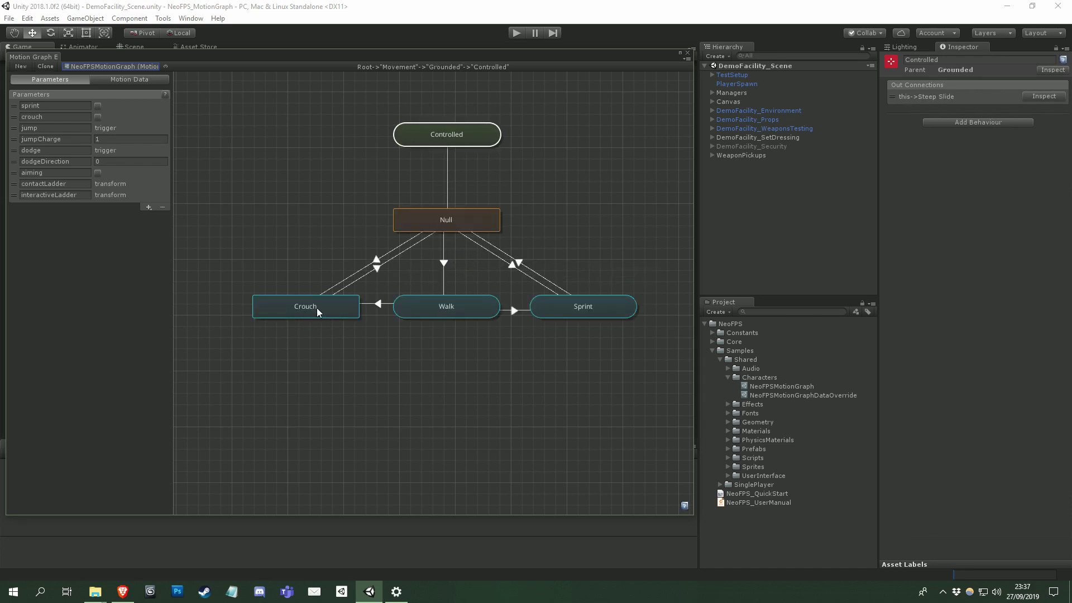
{"action": "left_click", "coordinate": [377, 269]}
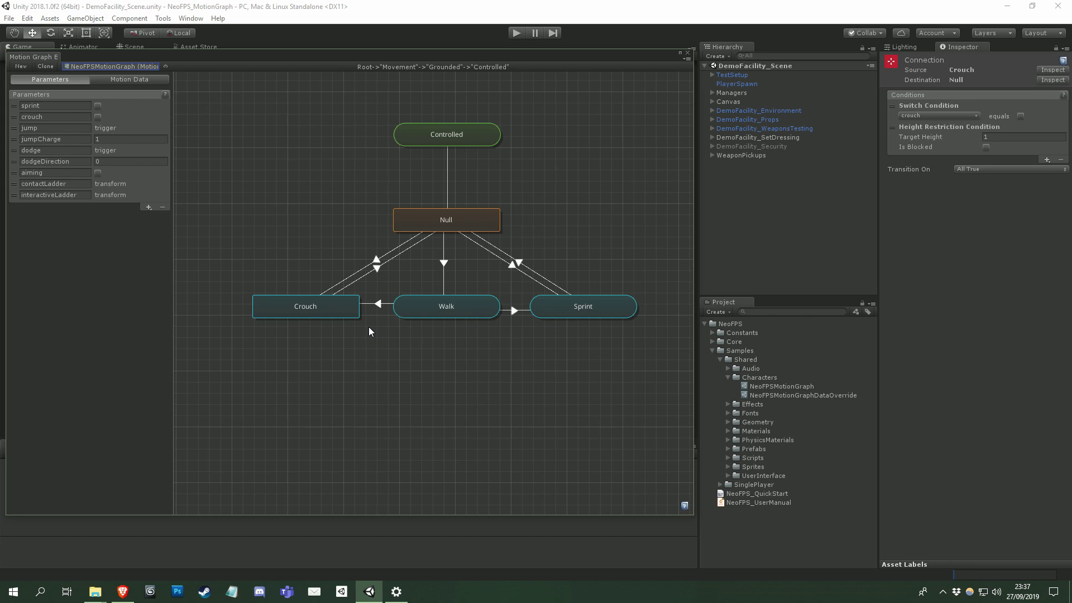
{"action": "double_click", "coordinate": [453, 131]}
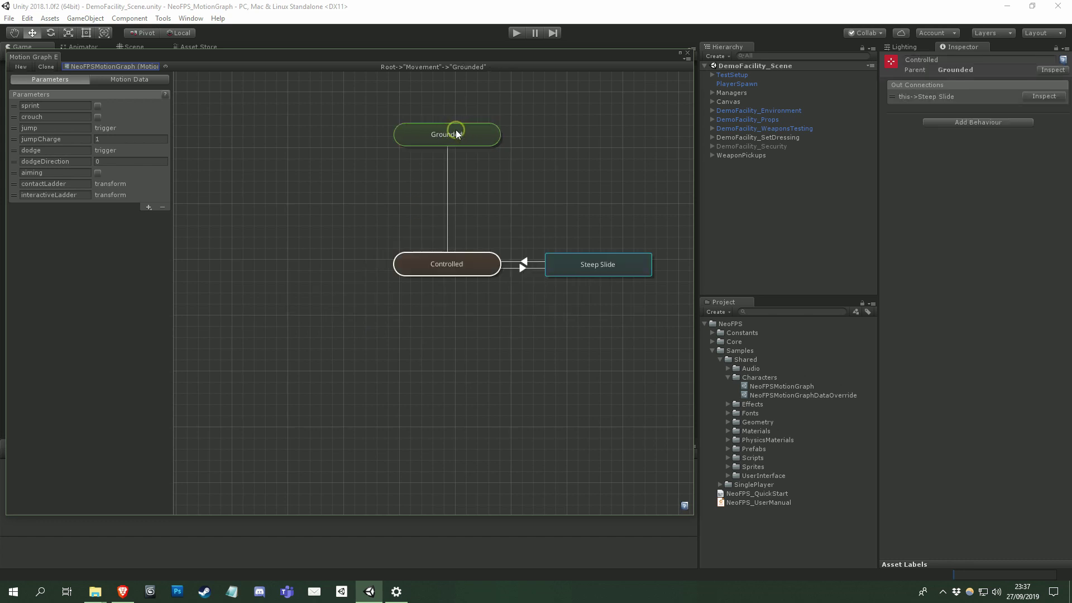
{"action": "double_click", "coordinate": [456, 129]}
{"action": "double_click", "coordinate": [452, 132]}
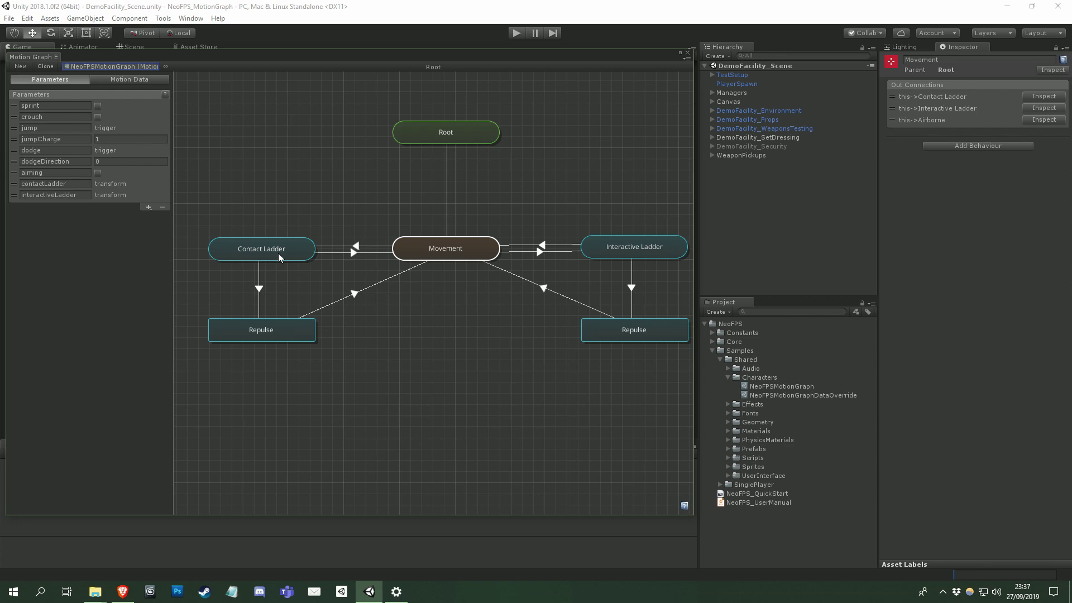
Step: Enter the Movement sub-graph, inspect its parent state, view Jump's options and select Grounded
{"action": "left_click", "coordinate": [357, 216]}
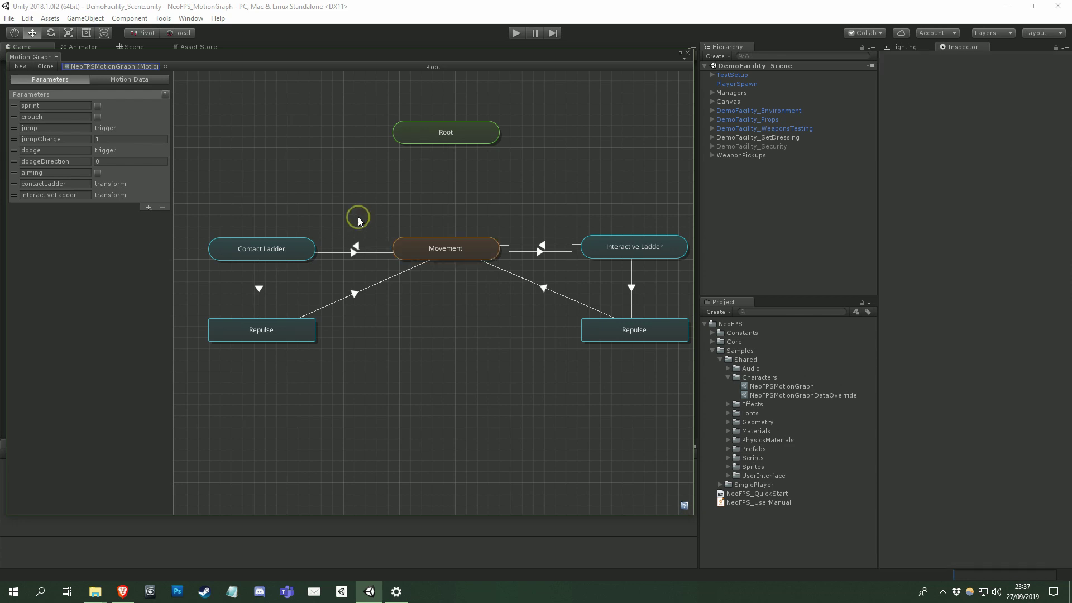
{"action": "left_click", "coordinate": [458, 256]}
{"action": "double_click", "coordinate": [458, 256]}
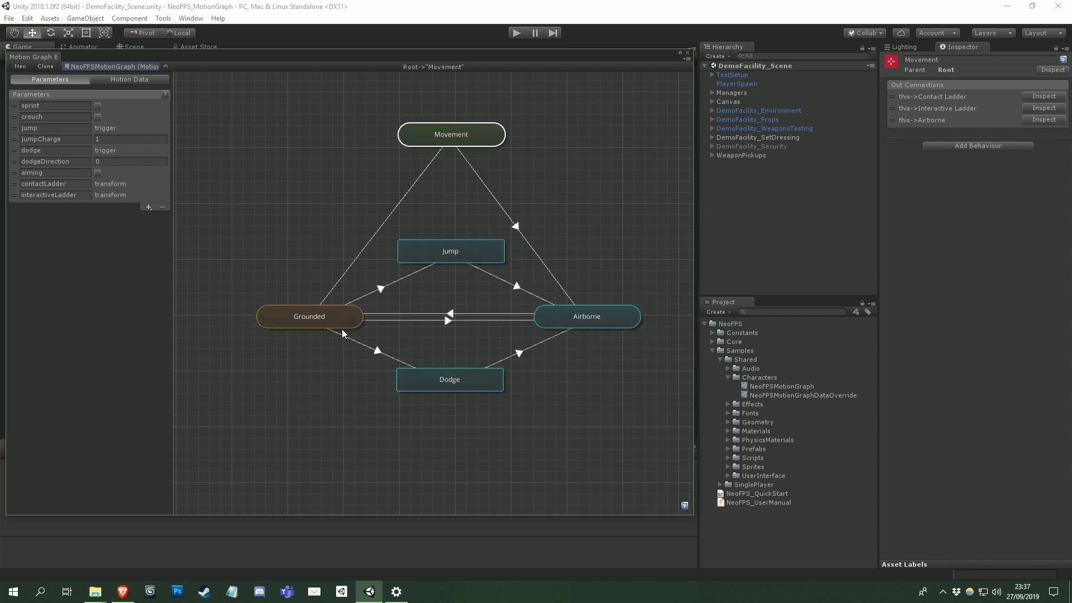
{"action": "left_click", "coordinate": [317, 368]}
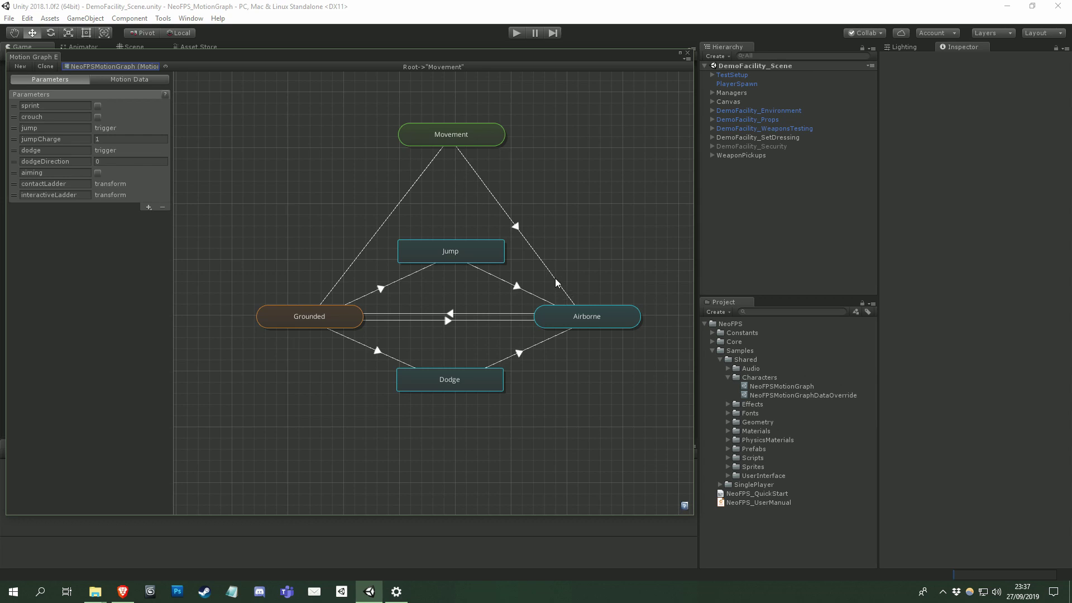
{"action": "left_click", "coordinate": [455, 141]}
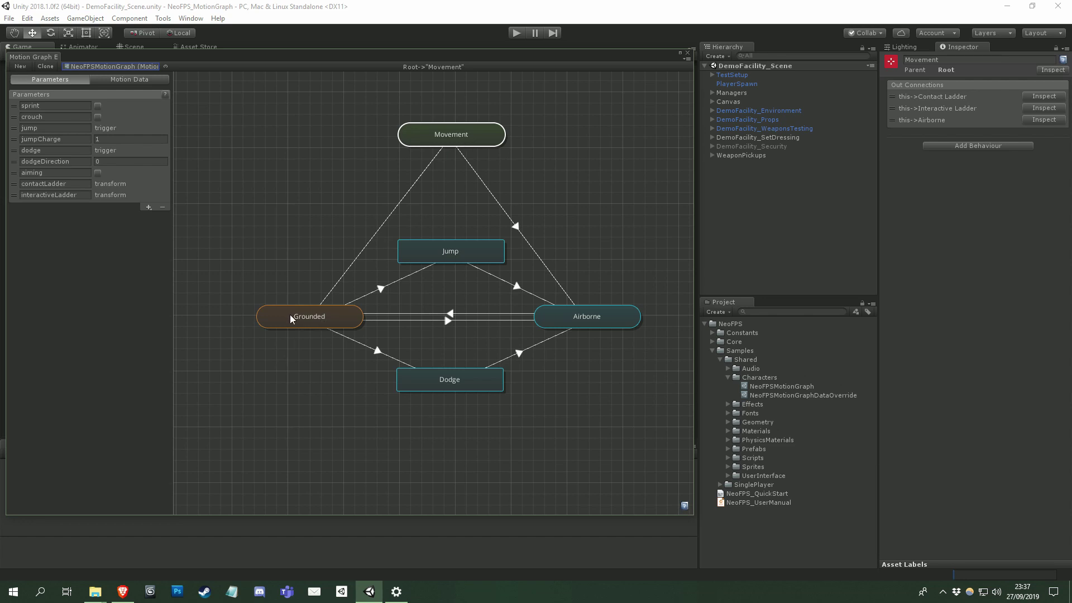
{"action": "right_click", "coordinate": [457, 252]}
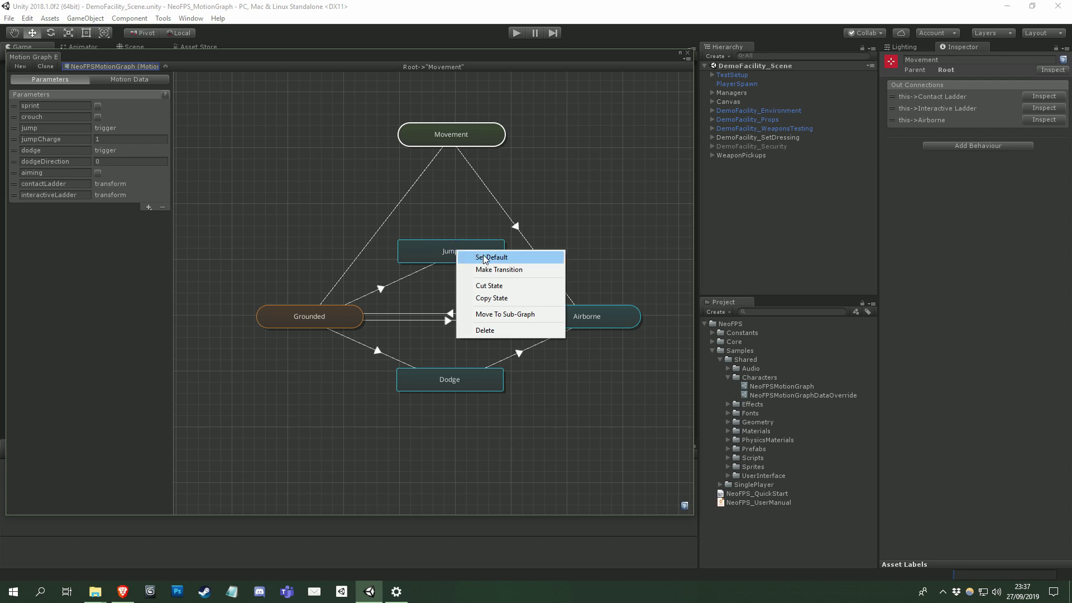
{"action": "left_click", "coordinate": [317, 315]}
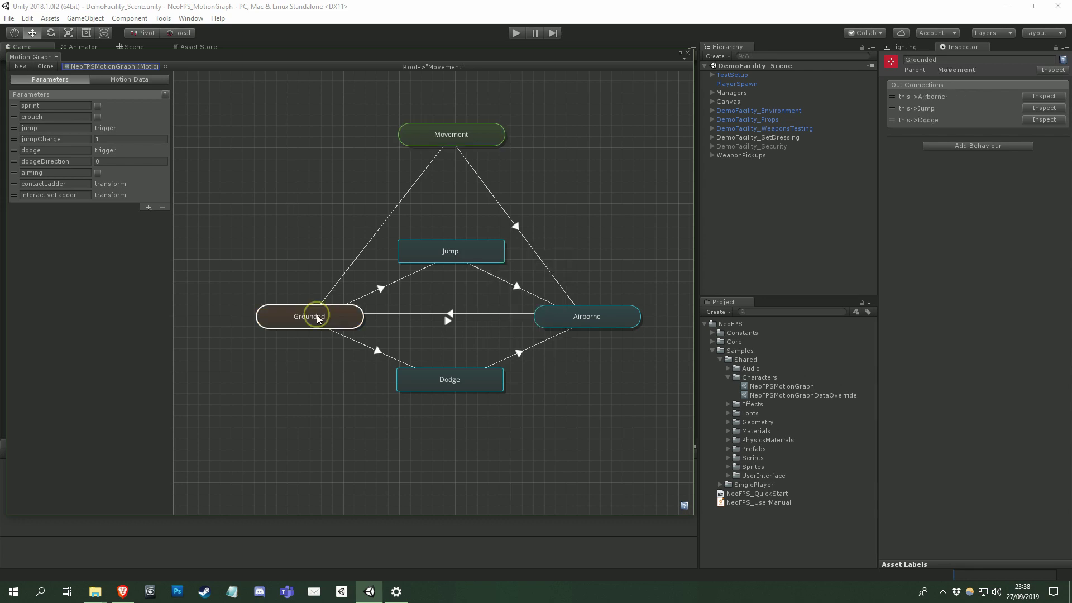
Step: Inspect Grounded's this->Jump out connection, triggered by jump with Transition On set to All True
{"action": "left_click", "coordinate": [303, 268]}
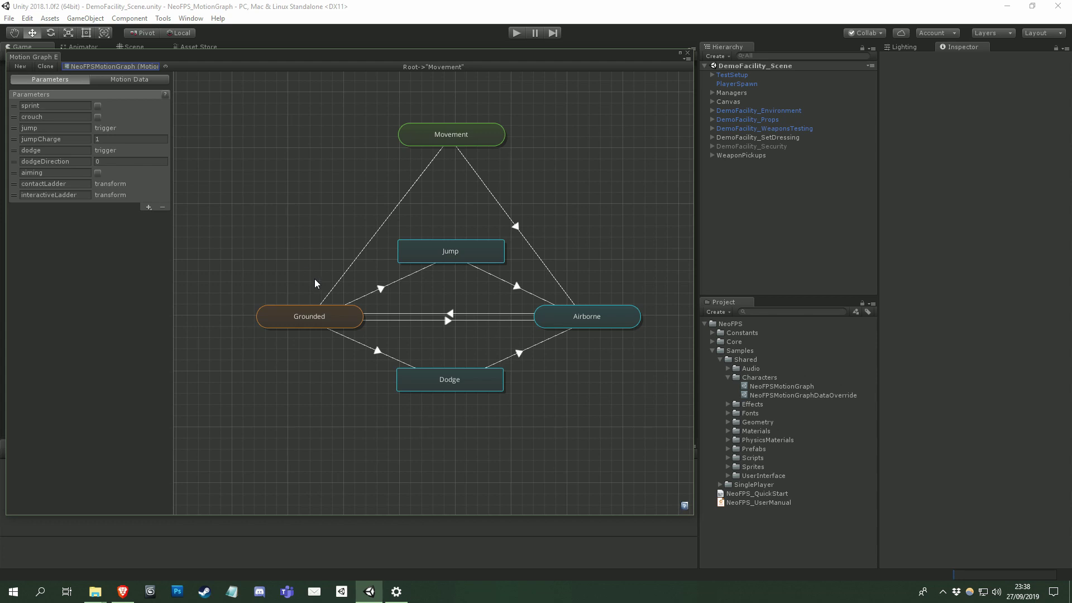
{"action": "left_click", "coordinate": [323, 314]}
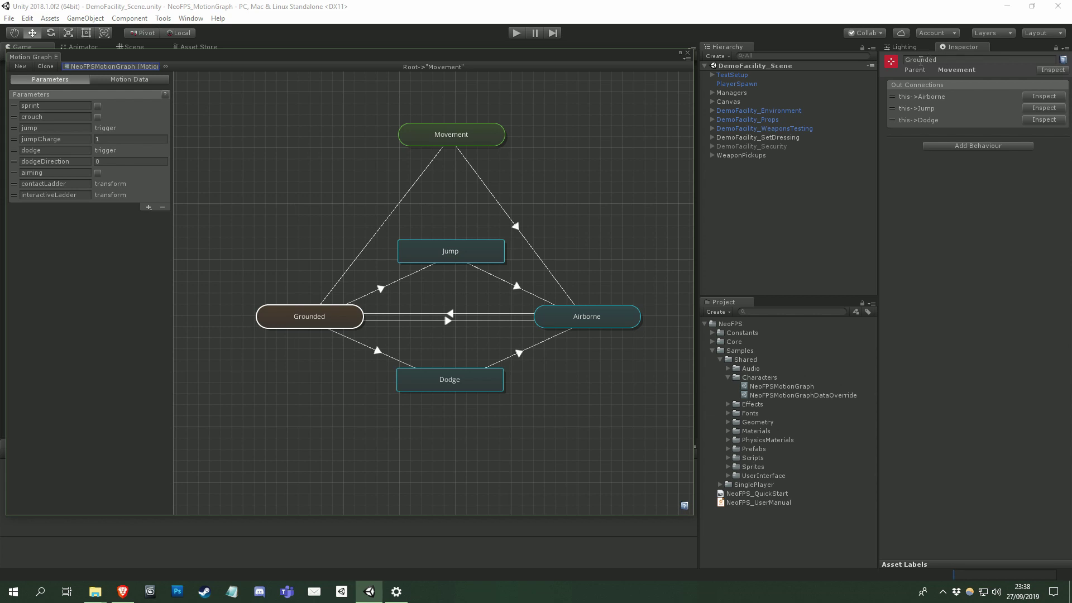
{"action": "mouse_move", "coordinate": [893, 95]}
{"action": "left_mouse_down"}
{"action": "mouse_move", "coordinate": [893, 123]}
{"action": "mouse_move", "coordinate": [893, 89]}
{"action": "left_mouse_up"}
{"action": "left_click", "coordinate": [893, 108]}
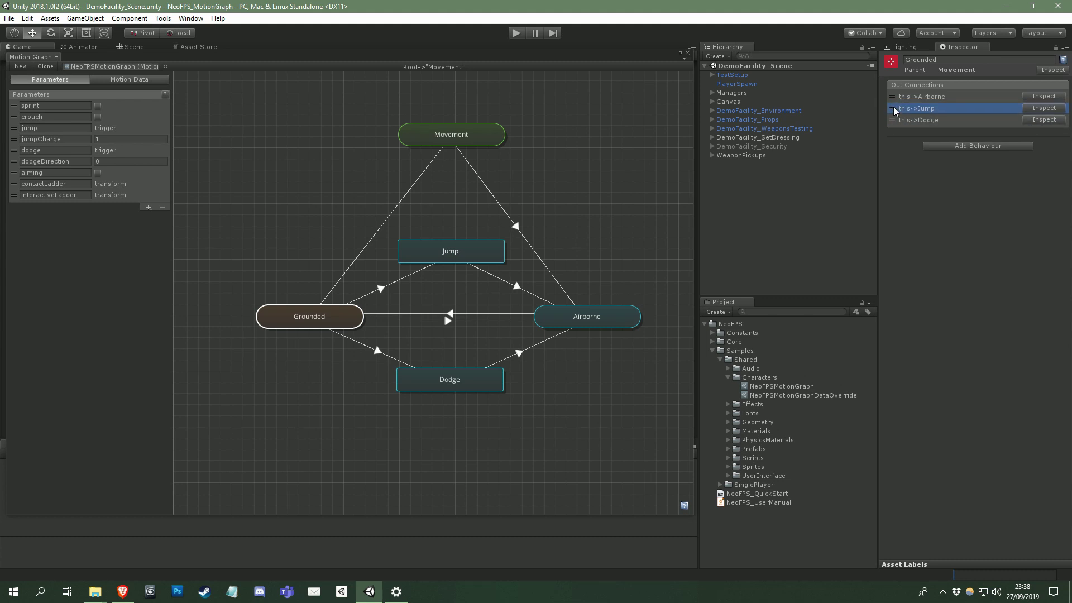
{"action": "left_click", "coordinate": [1042, 107]}
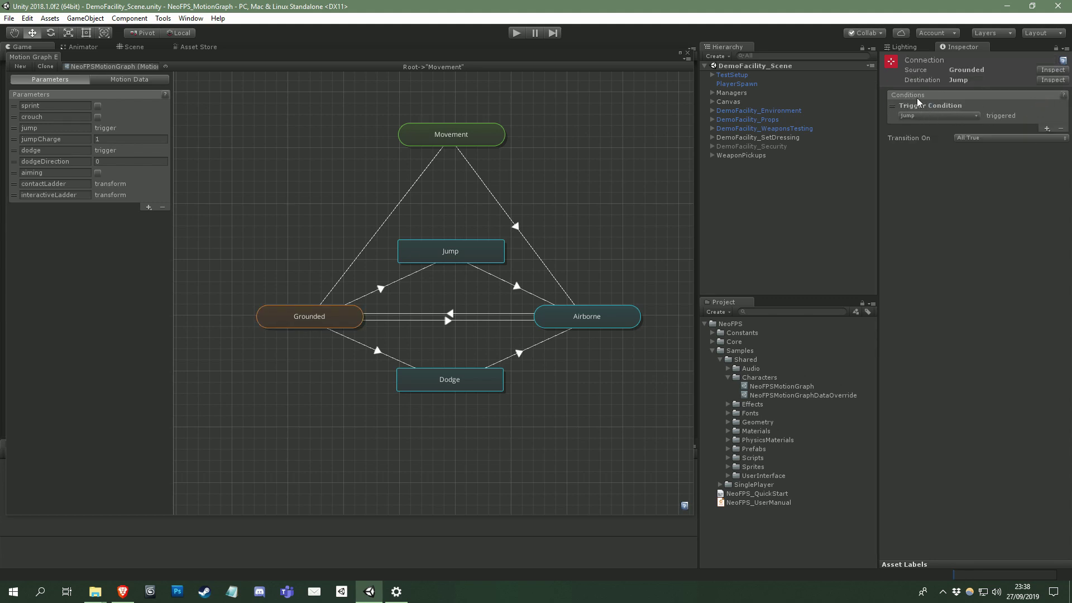
{"action": "left_click", "coordinate": [1046, 128]}
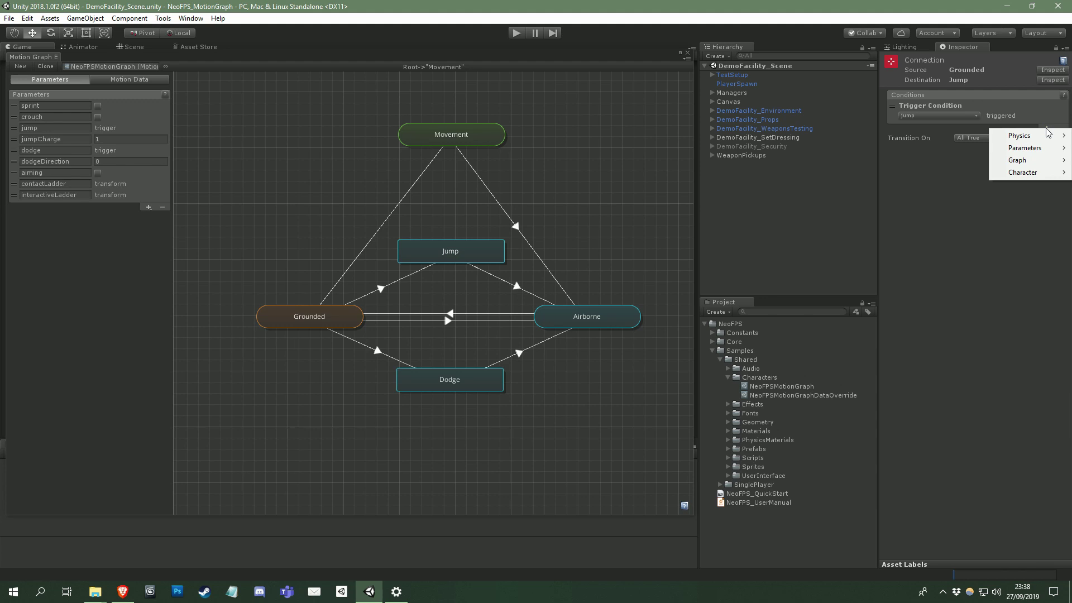
{"action": "mouse_move", "coordinate": [1028, 173]}
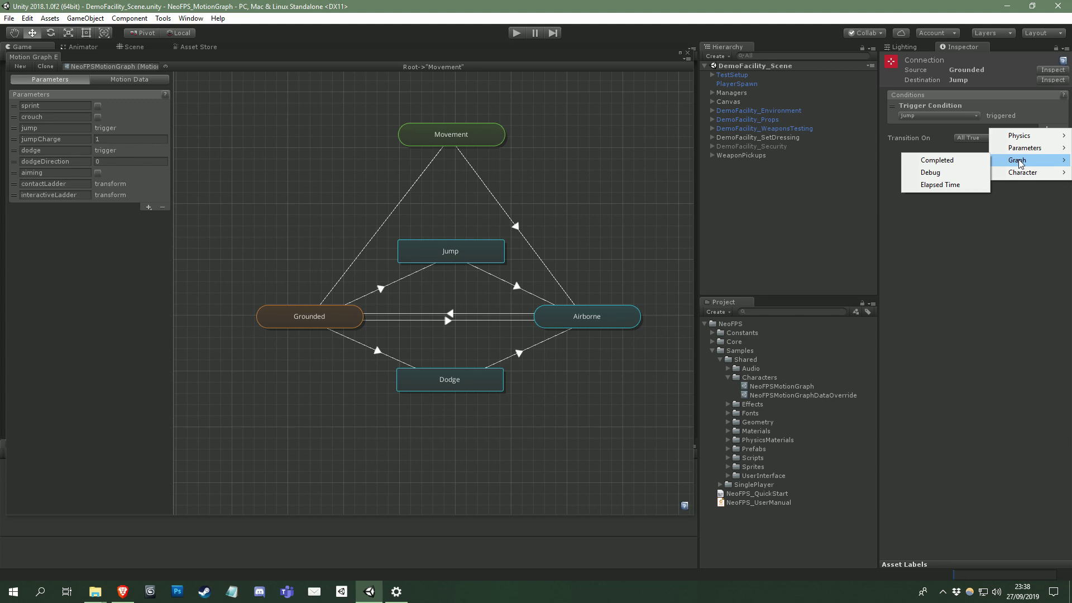
{"action": "mouse_move", "coordinate": [1021, 141]}
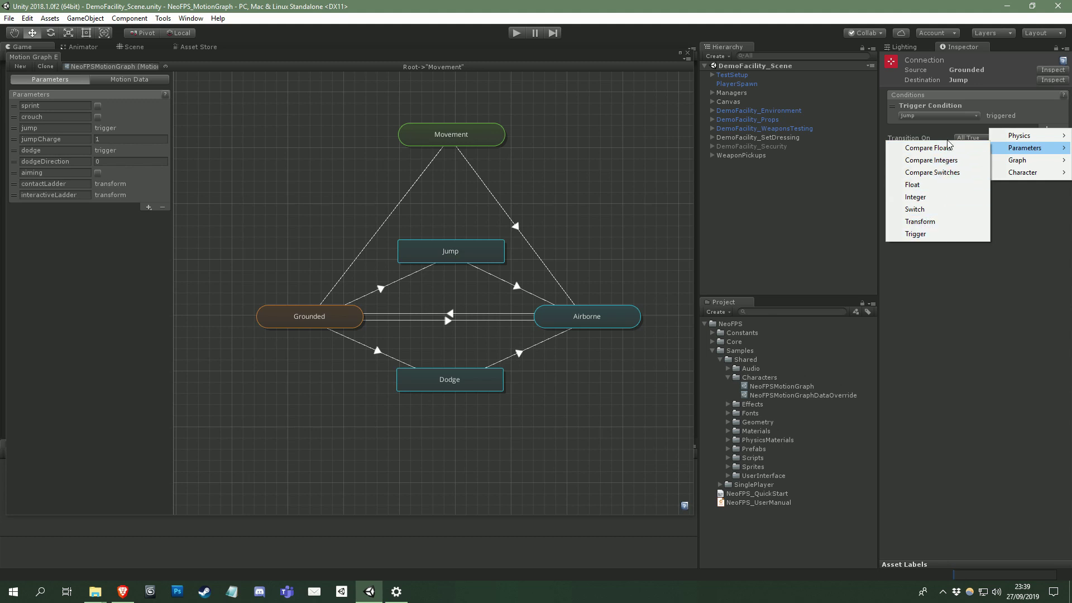
{"action": "left_click", "coordinate": [1018, 213]}
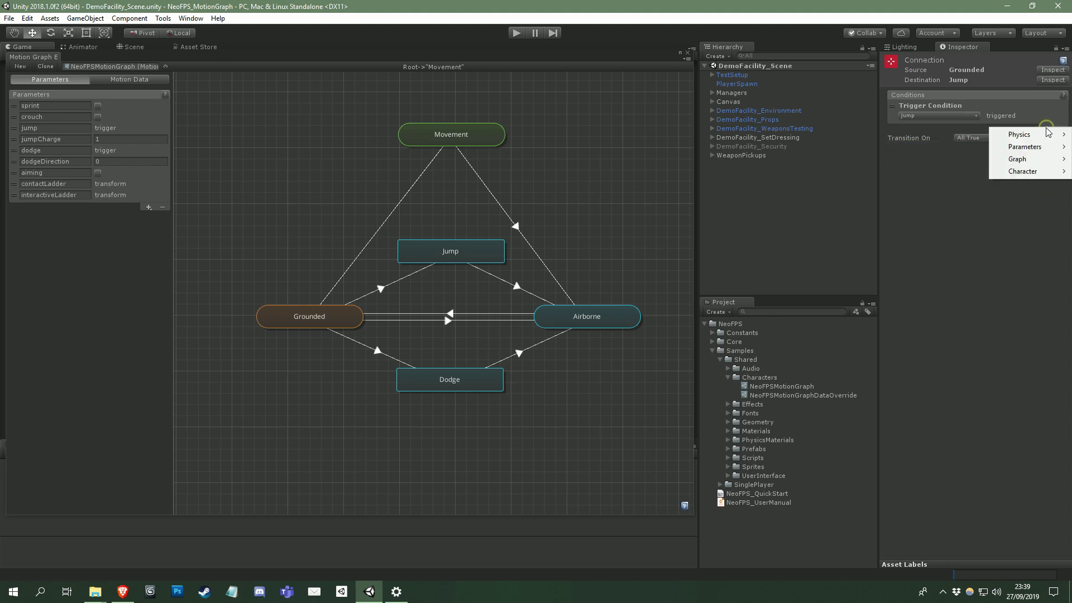
{"action": "mouse_move", "coordinate": [1039, 134]}
{"action": "left_click", "coordinate": [921, 146]}
{"action": "mouse_move", "coordinate": [893, 129]}
{"action": "left_mouse_down"}
{"action": "mouse_move", "coordinate": [893, 108]}
{"action": "mouse_move", "coordinate": [893, 148]}
{"action": "left_mouse_up"}
{"action": "left_click", "coordinate": [1061, 179]}
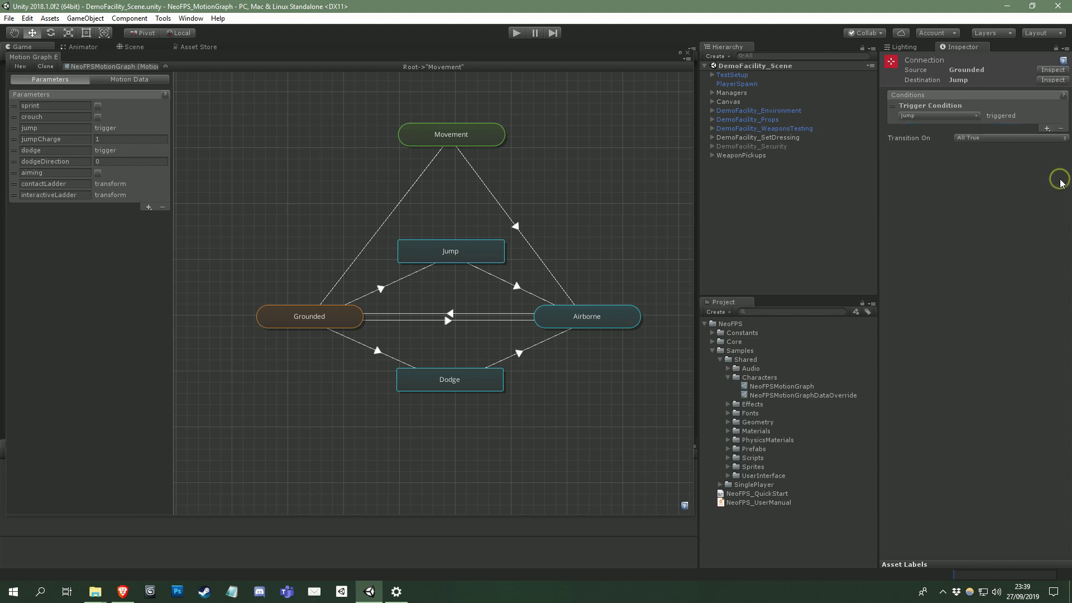
{"action": "left_click", "coordinate": [998, 139]}
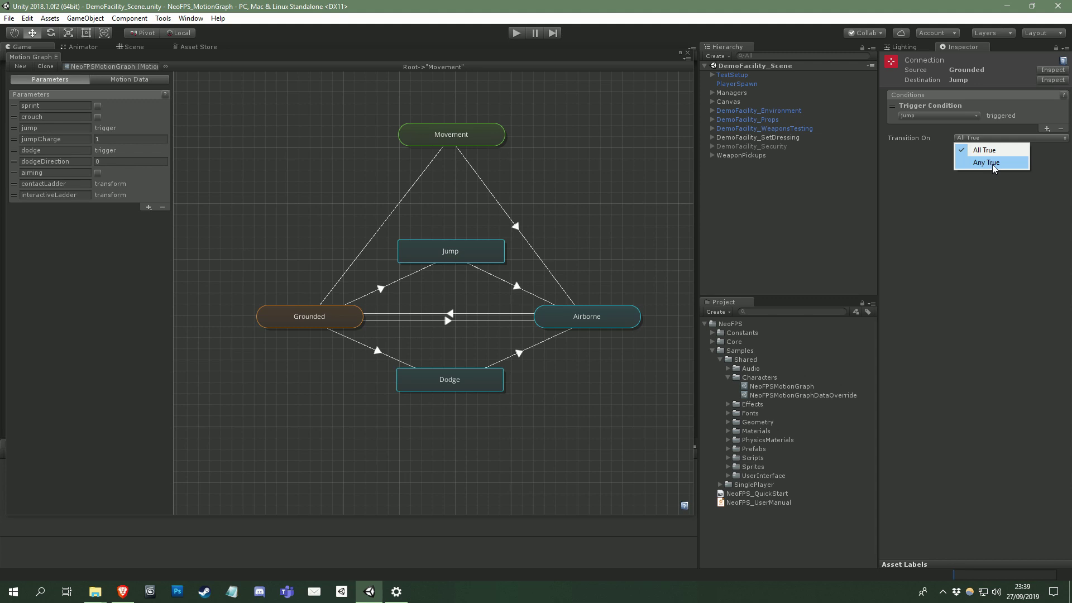
{"action": "left_click", "coordinate": [986, 219]}
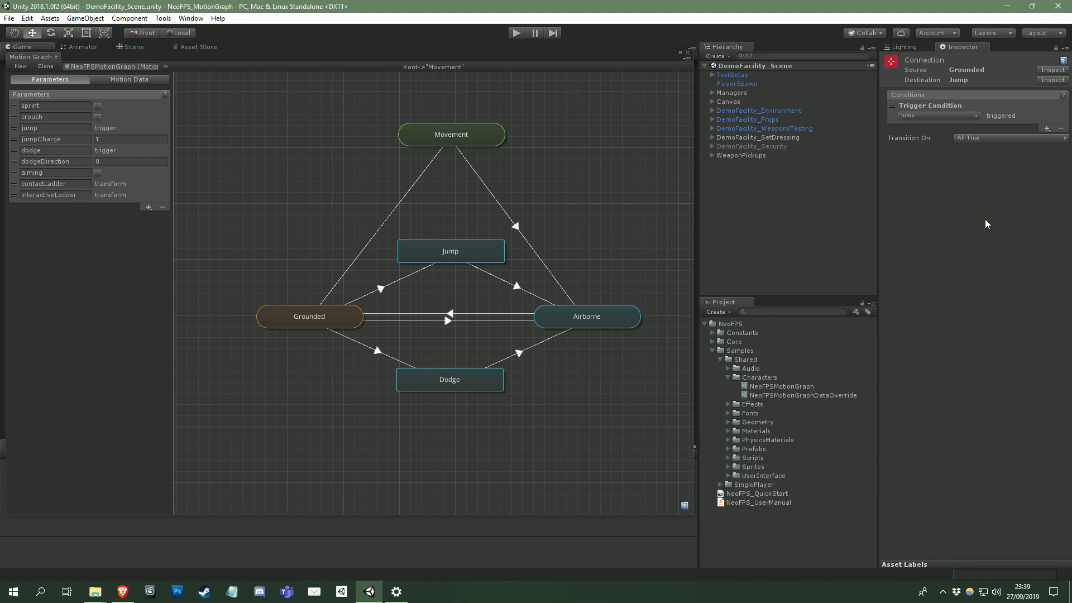
Step: Go up to Root and inspect the left Repulse state with repulsion vector 0, 2, 3
{"action": "double_click", "coordinate": [437, 132]}
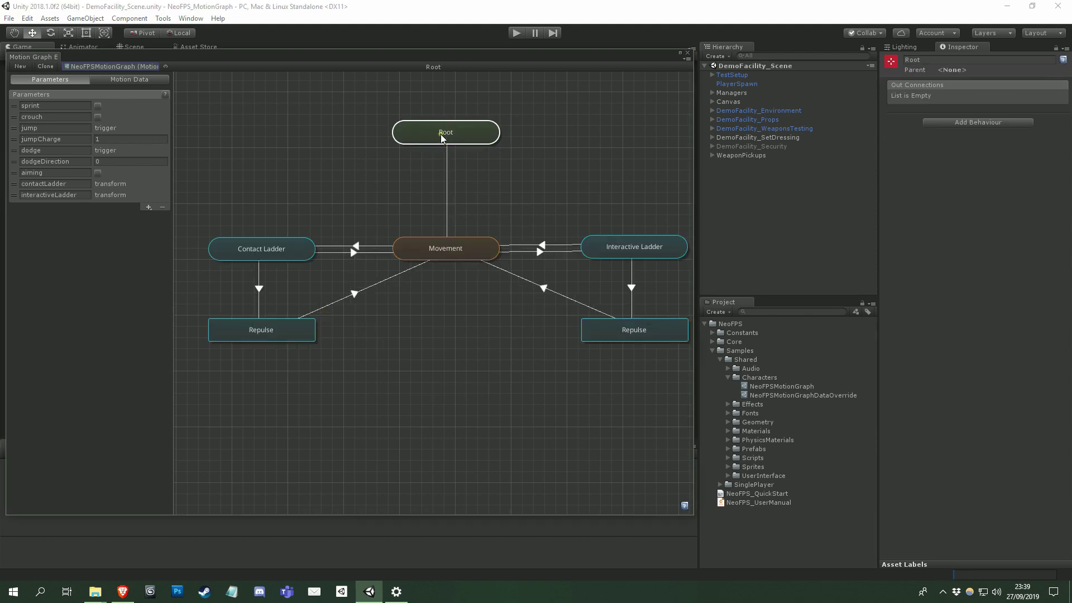
{"action": "left_click", "coordinate": [477, 205]}
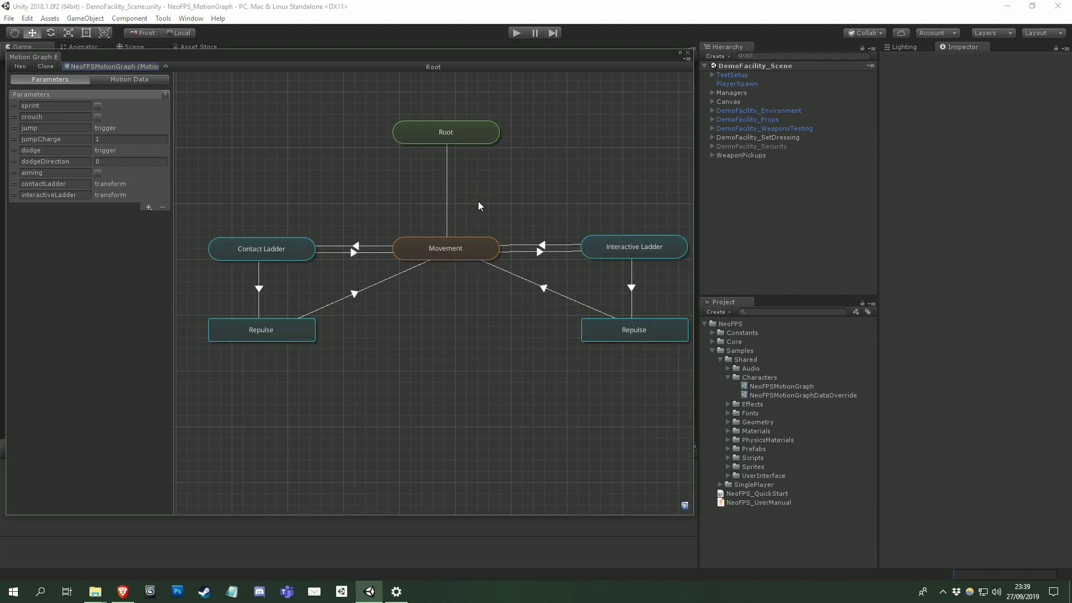
{"action": "left_click", "coordinate": [260, 339]}
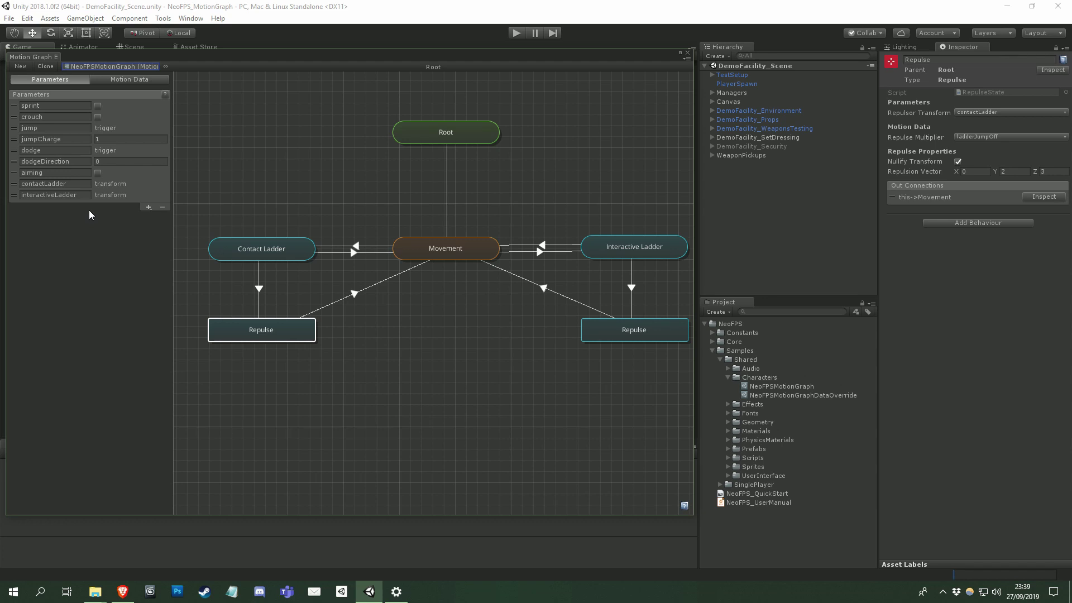
Step: Select the jump and jumpCharge parameters, then list the parameter types available under +
{"action": "left_click", "coordinate": [12, 129]}
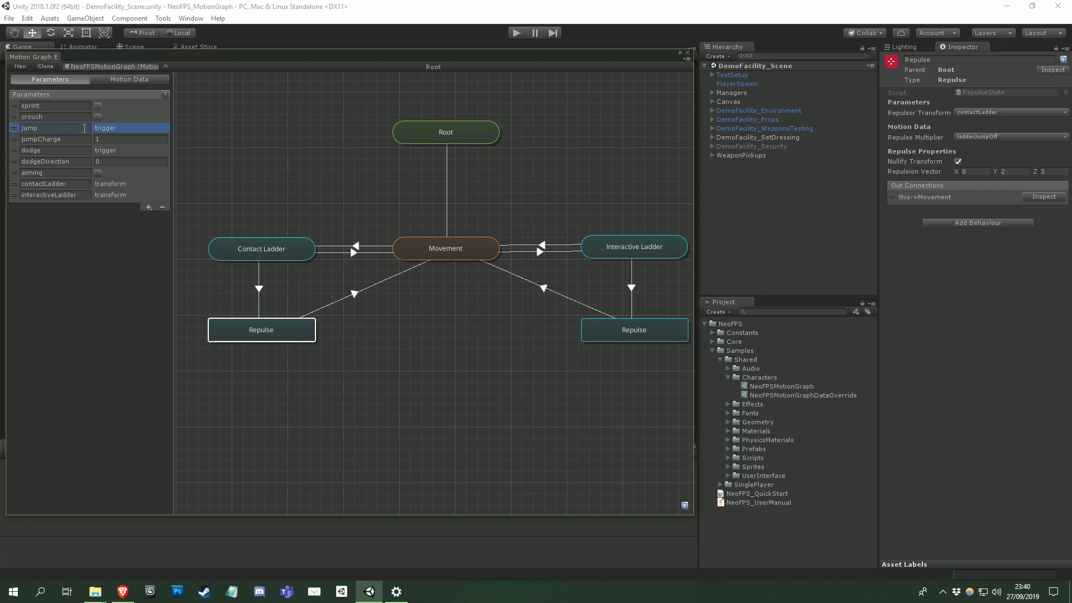
{"action": "left_click", "coordinate": [13, 139]}
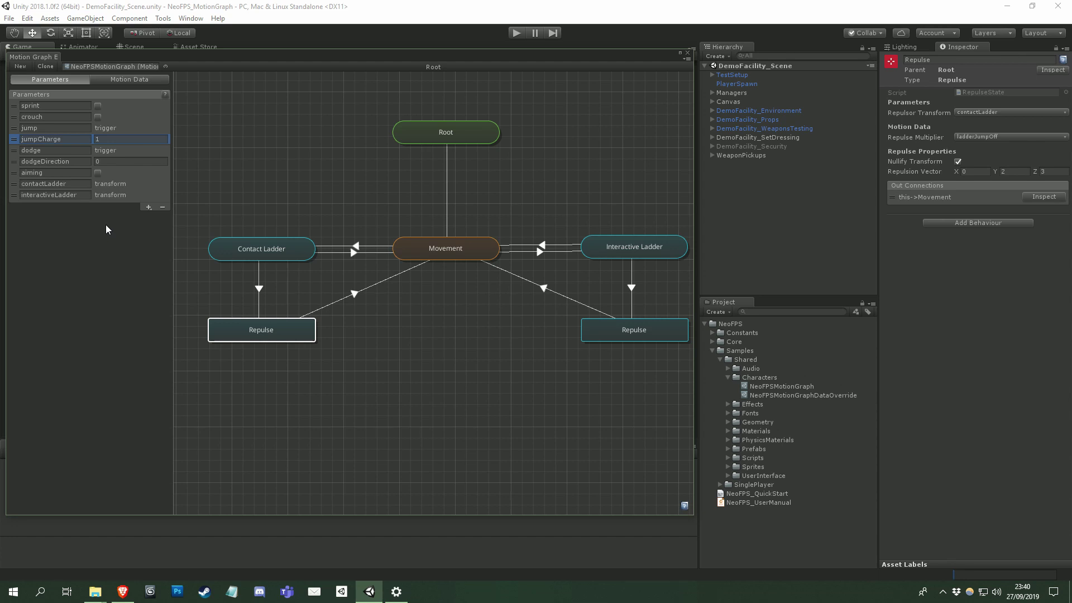
{"action": "left_click", "coordinate": [149, 207]}
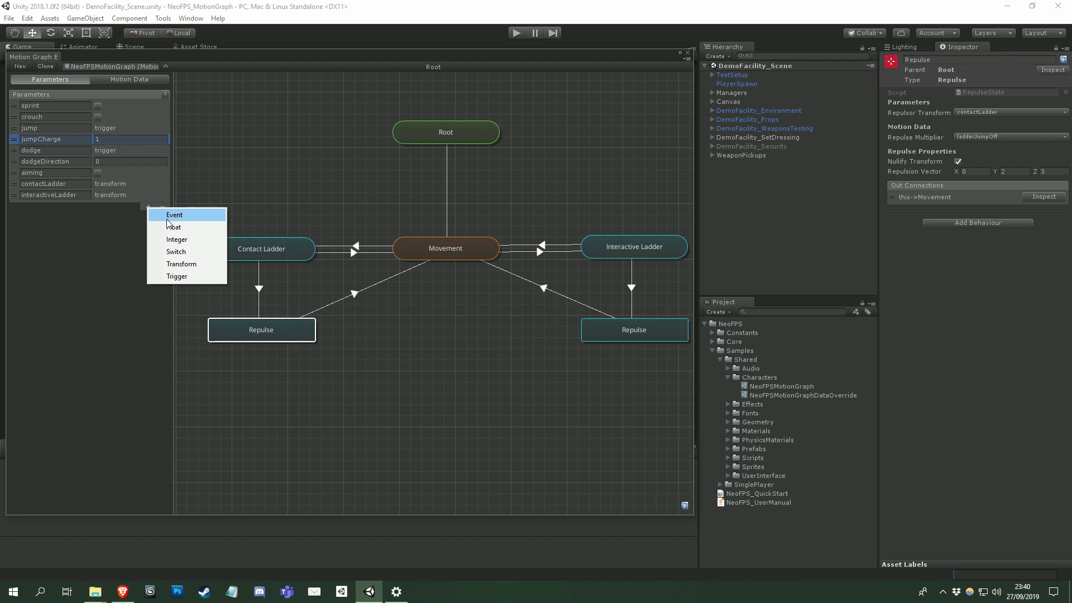
Step: Create a new transform parameter named myTransform and use it as Repulse's repulsor transform
{"action": "left_click", "coordinate": [259, 328]}
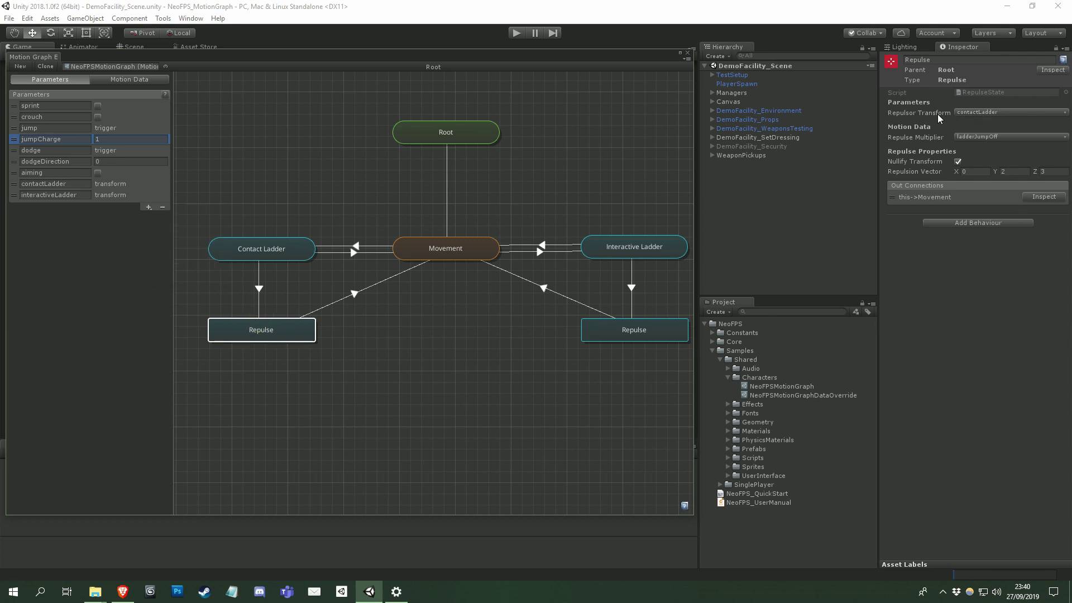
{"action": "left_click", "coordinate": [1003, 112]}
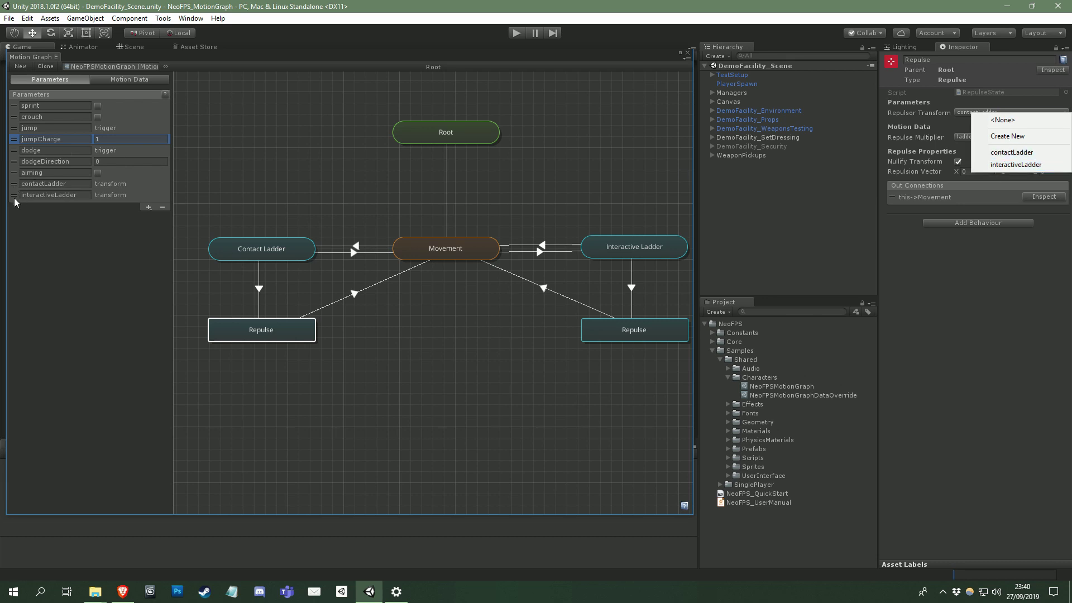
{"action": "left_click", "coordinate": [1011, 136]}
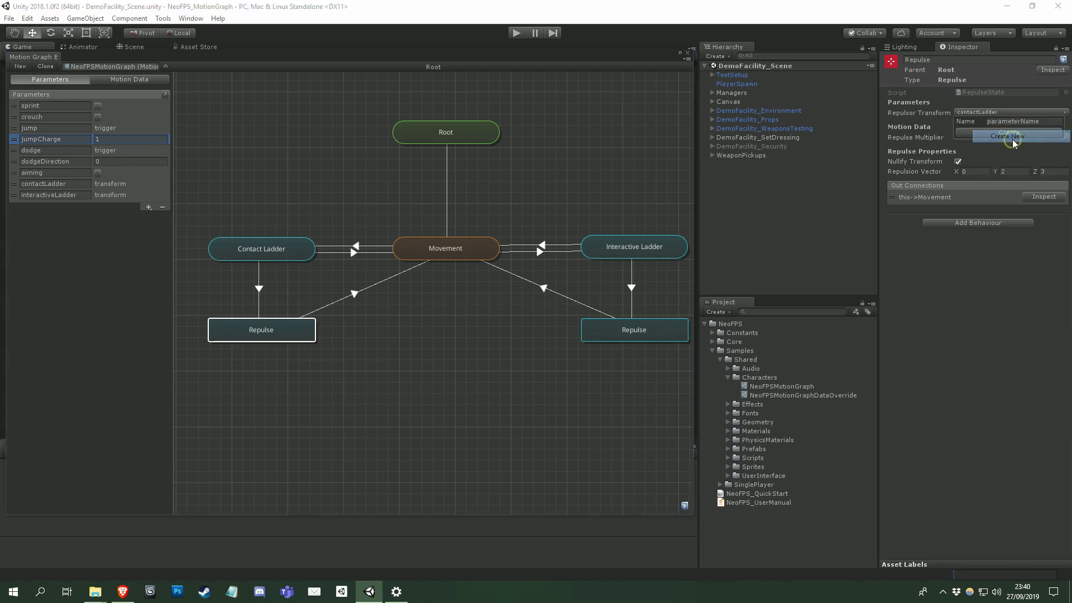
{"action": "type", "text": "myTransform"}
{"action": "left_click", "coordinate": [1004, 132]}
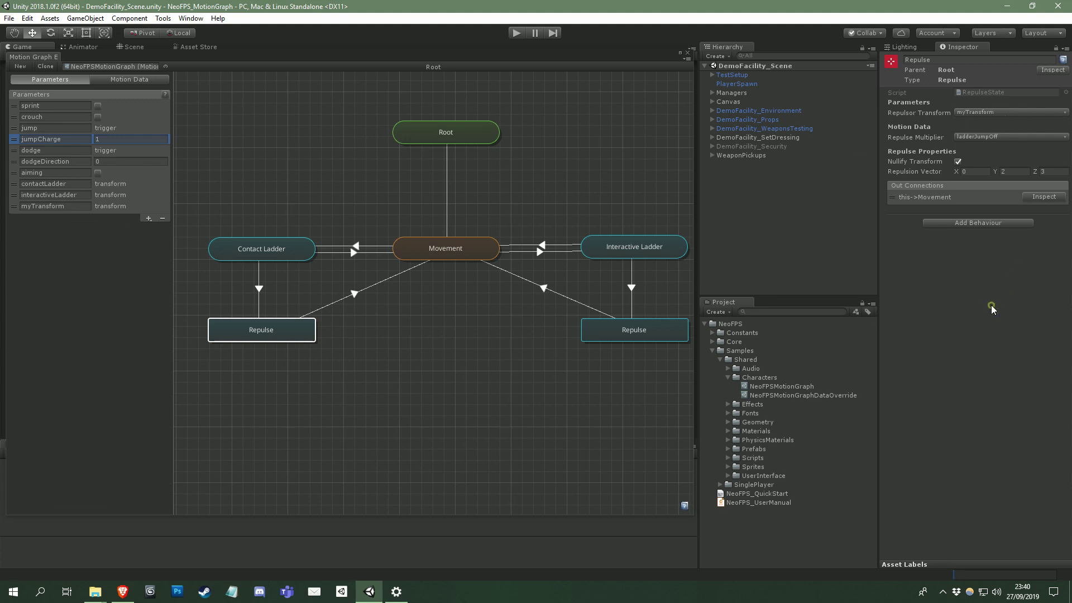
Step: Undo myTransform, inspect both Movement/Contact Ladder transition conditions, then reselect the left Repulse state
{"action": "key", "text": "ctrl+z"}
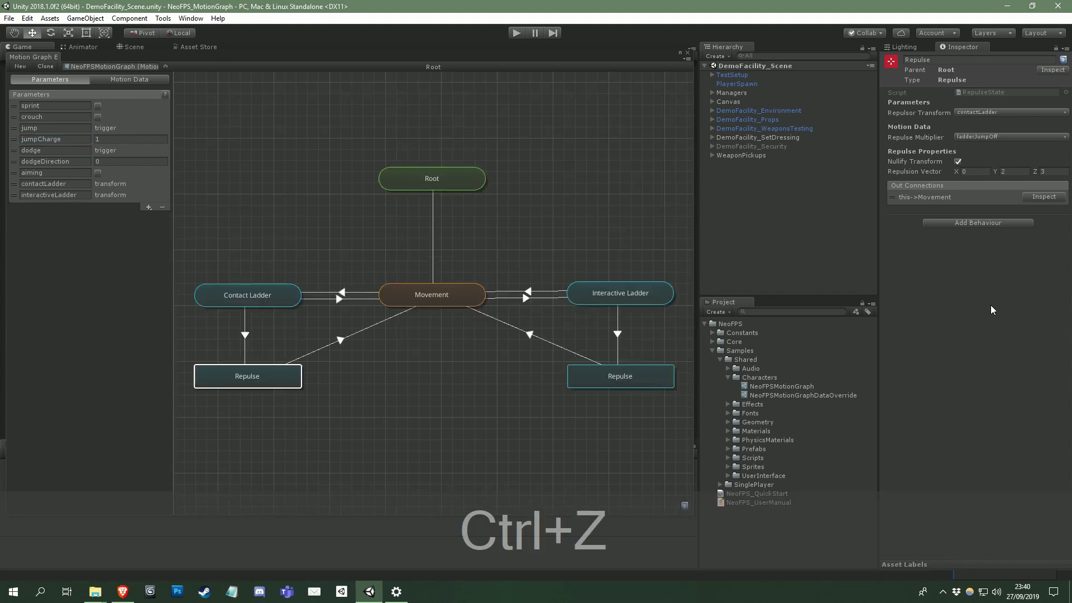
{"action": "left_click", "coordinate": [334, 312]}
{"action": "left_click", "coordinate": [342, 292]}
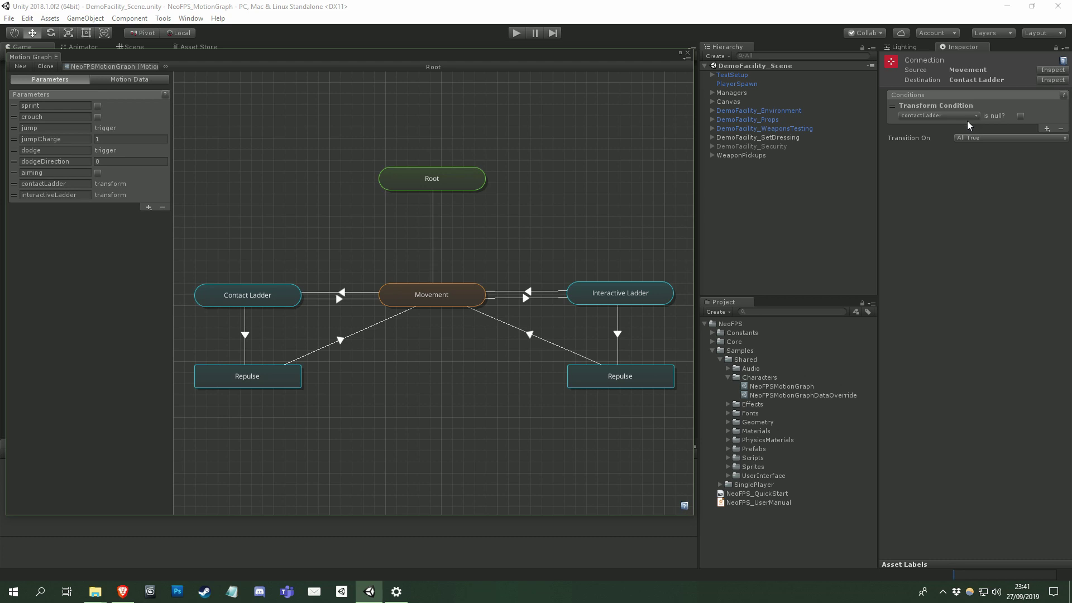
{"action": "left_click", "coordinate": [339, 300]}
{"action": "left_click", "coordinate": [259, 377]}
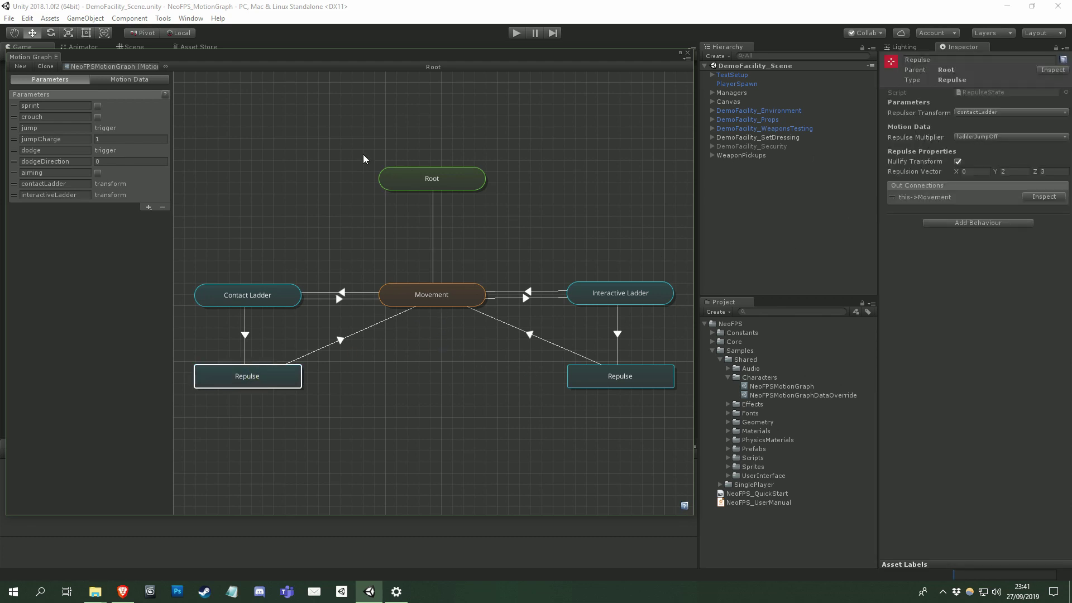
Step: Switch to the Motion Data list and preview the addable data types without adding any
{"action": "left_click", "coordinate": [126, 80]}
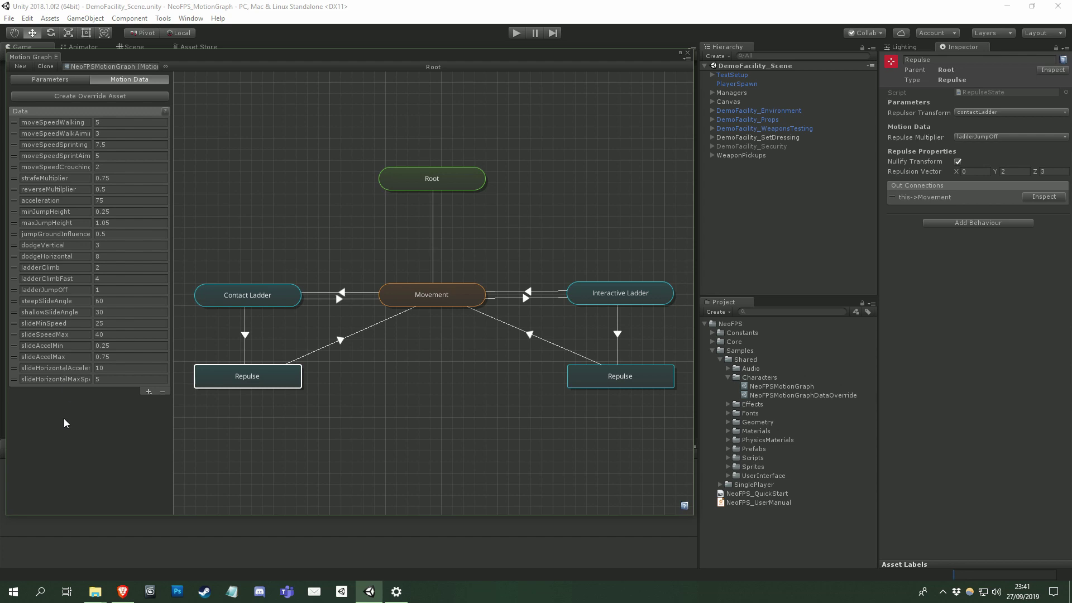
{"action": "left_click", "coordinate": [148, 391]}
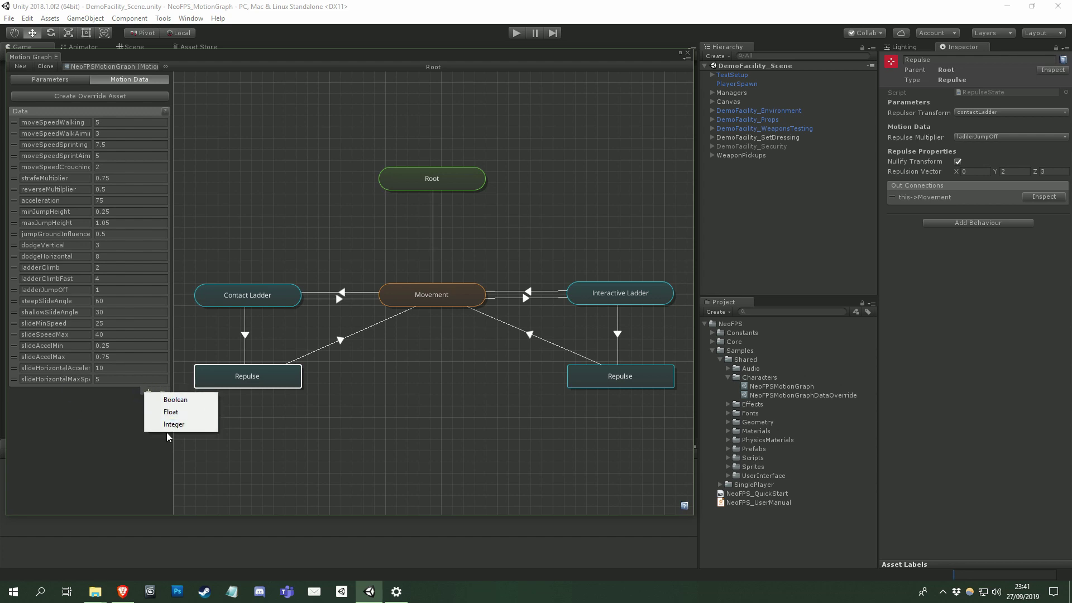
{"action": "left_click", "coordinate": [96, 403]}
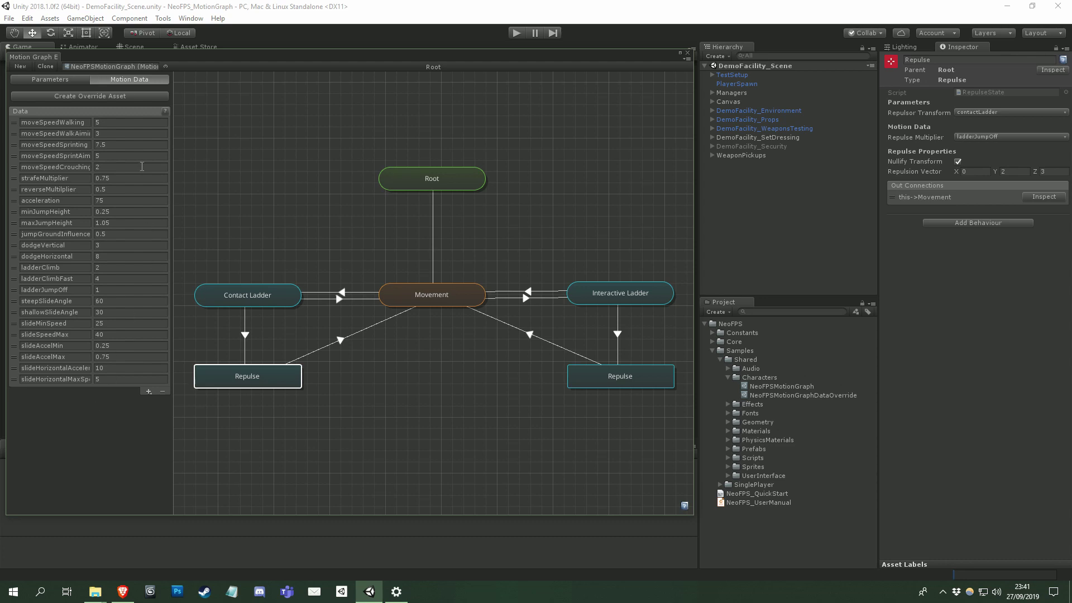
{"action": "left_click", "coordinate": [95, 96]}
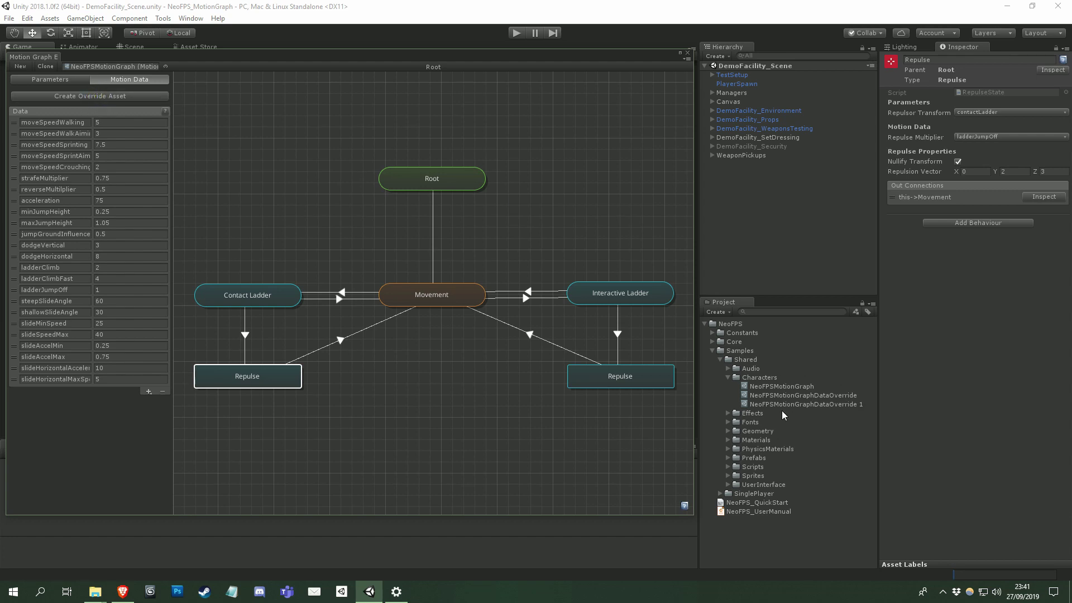
{"action": "left_click", "coordinate": [779, 405]}
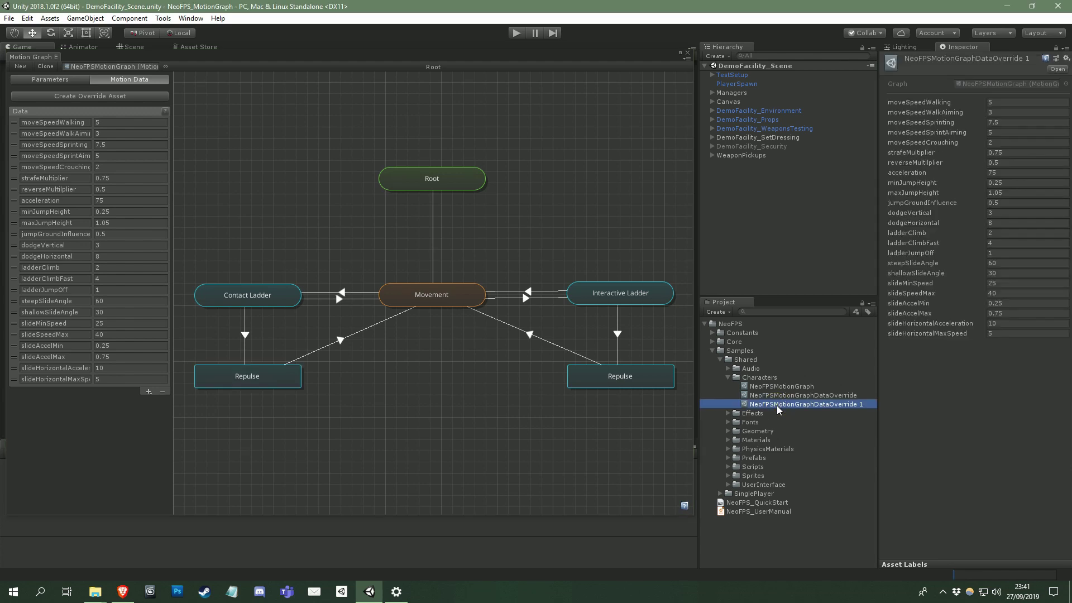
{"action": "left_click", "coordinate": [768, 386]}
{"action": "left_click", "coordinate": [769, 405]}
{"action": "left_click", "coordinate": [769, 386]}
{"action": "left_click", "coordinate": [148, 392]}
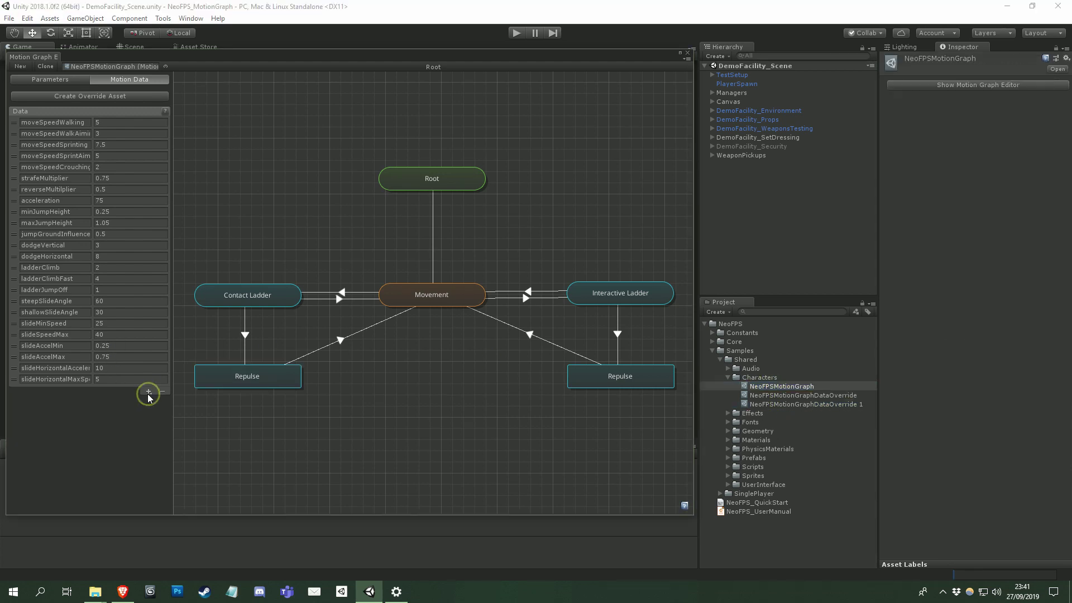
{"action": "left_click", "coordinate": [178, 409]}
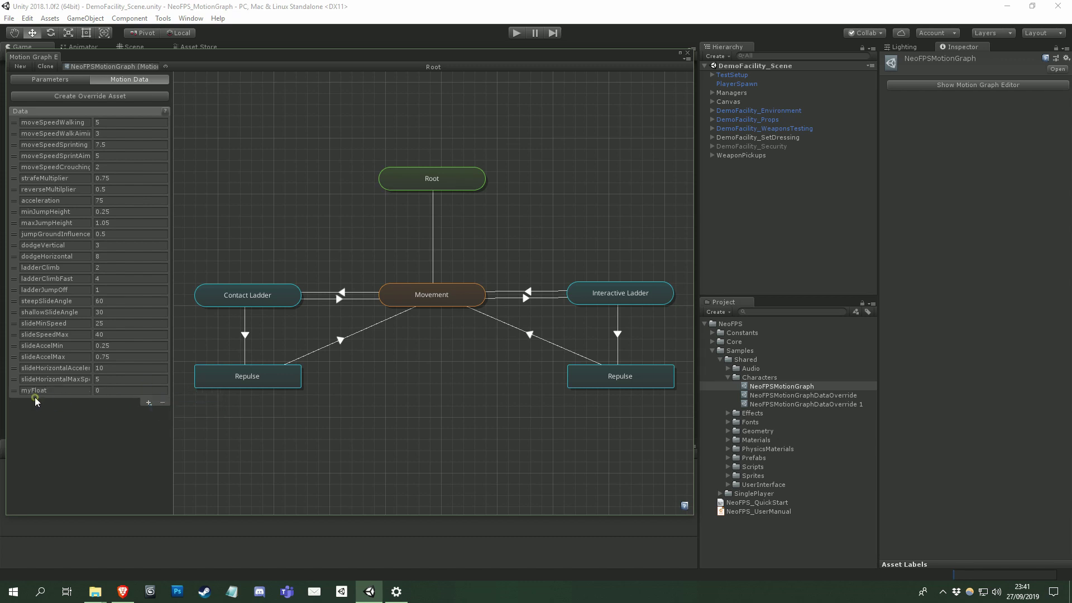
{"action": "left_click", "coordinate": [807, 404]}
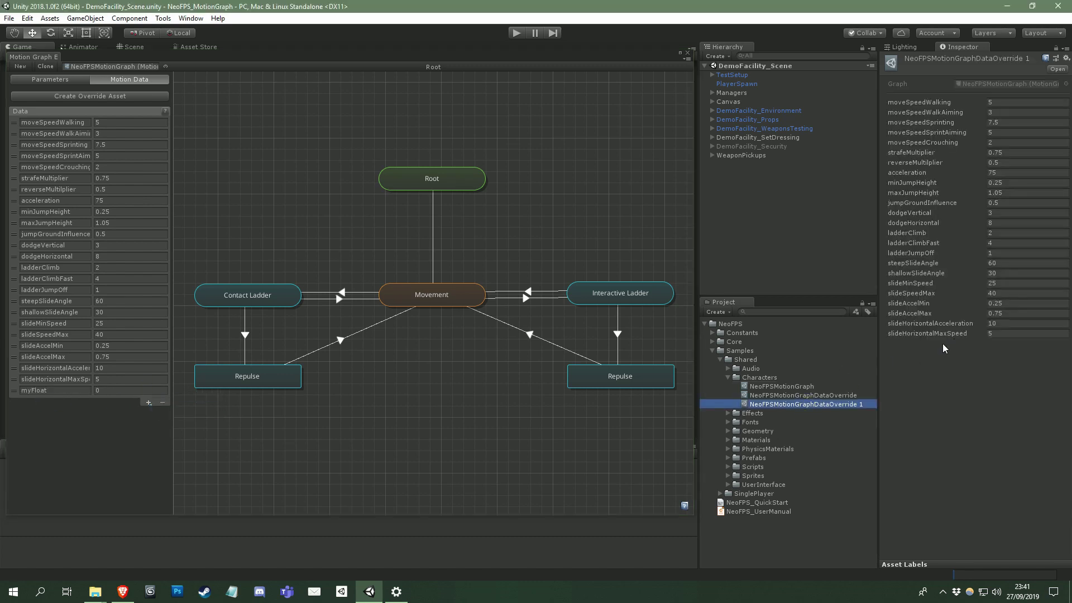
{"action": "left_click", "coordinate": [817, 387]}
{"action": "left_click", "coordinate": [796, 405]}
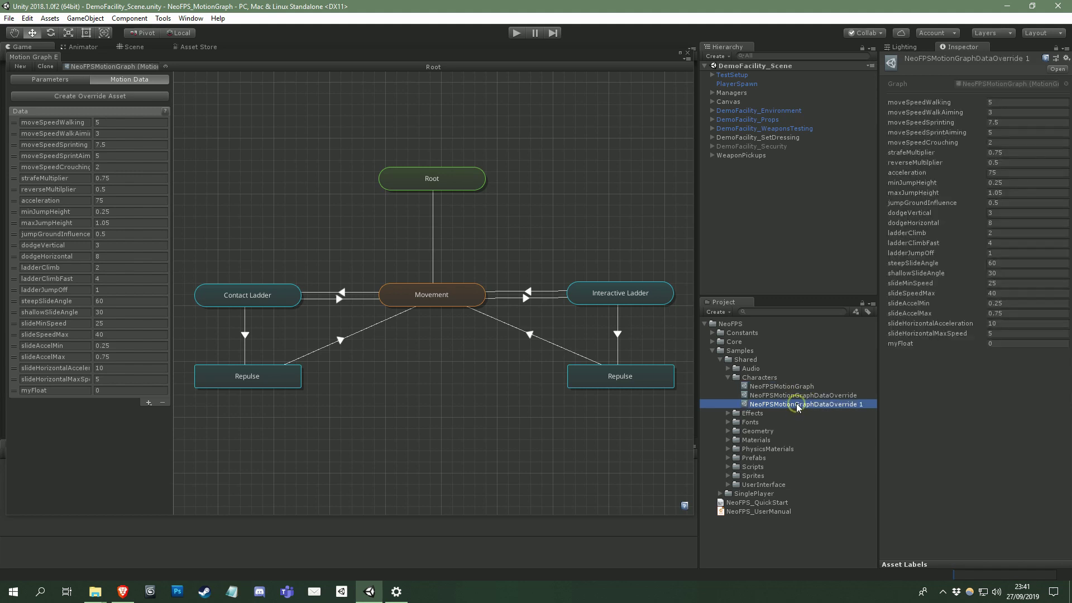
{"action": "left_click", "coordinate": [14, 390]}
{"action": "left_click", "coordinate": [163, 402]}
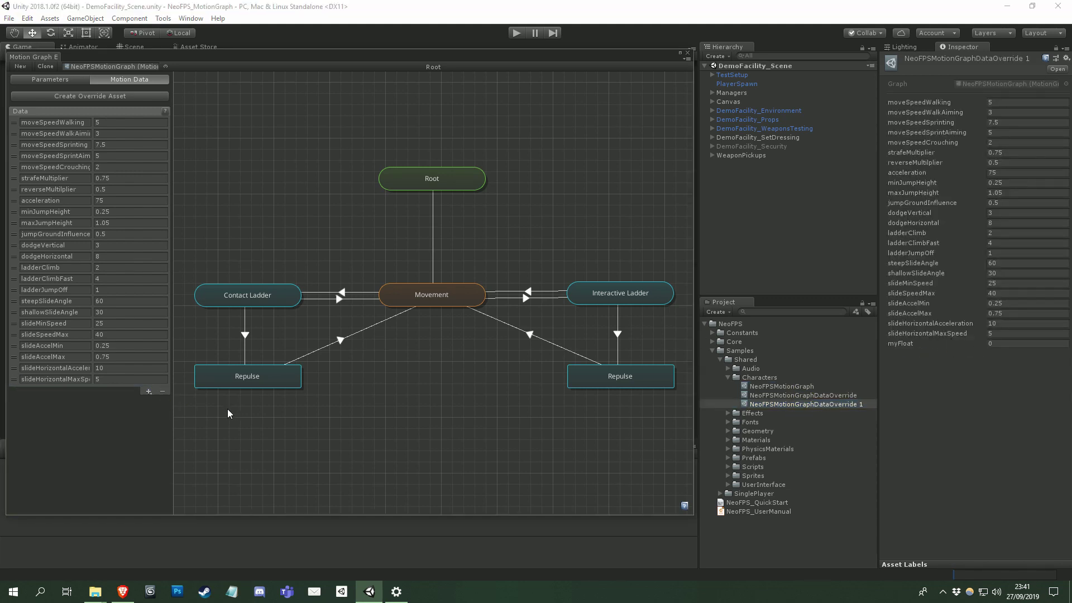
{"action": "left_click", "coordinate": [802, 405]}
{"action": "left_click", "coordinate": [802, 396]}
{"action": "left_click", "coordinate": [801, 404]}
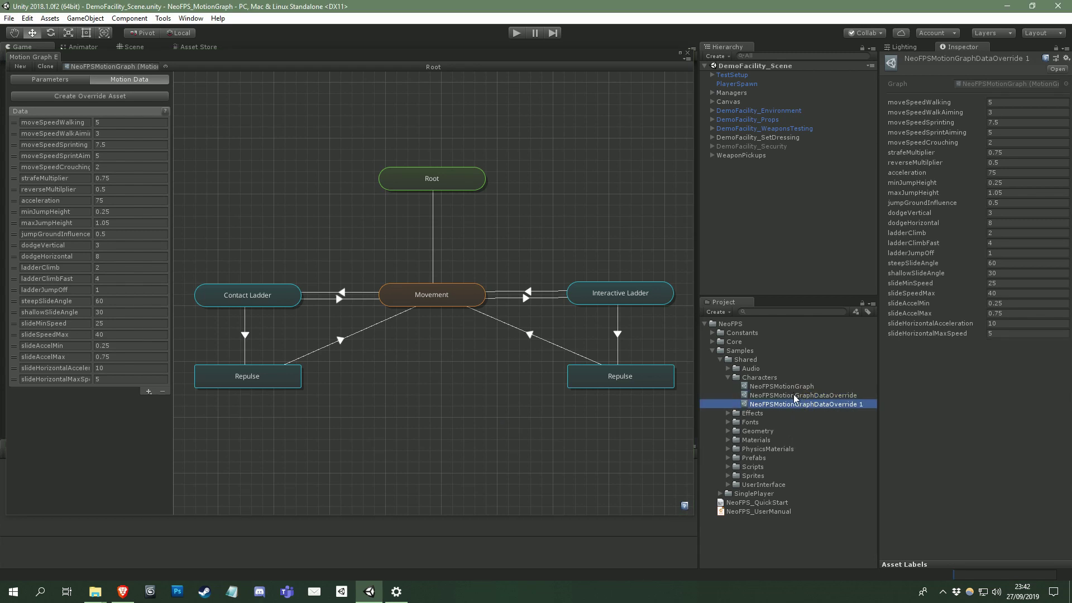
{"action": "key", "text": "Delete"}
{"action": "left_click", "coordinate": [598, 318]}
{"action": "left_click", "coordinate": [771, 386]}
{"action": "left_click", "coordinate": [405, 402]}
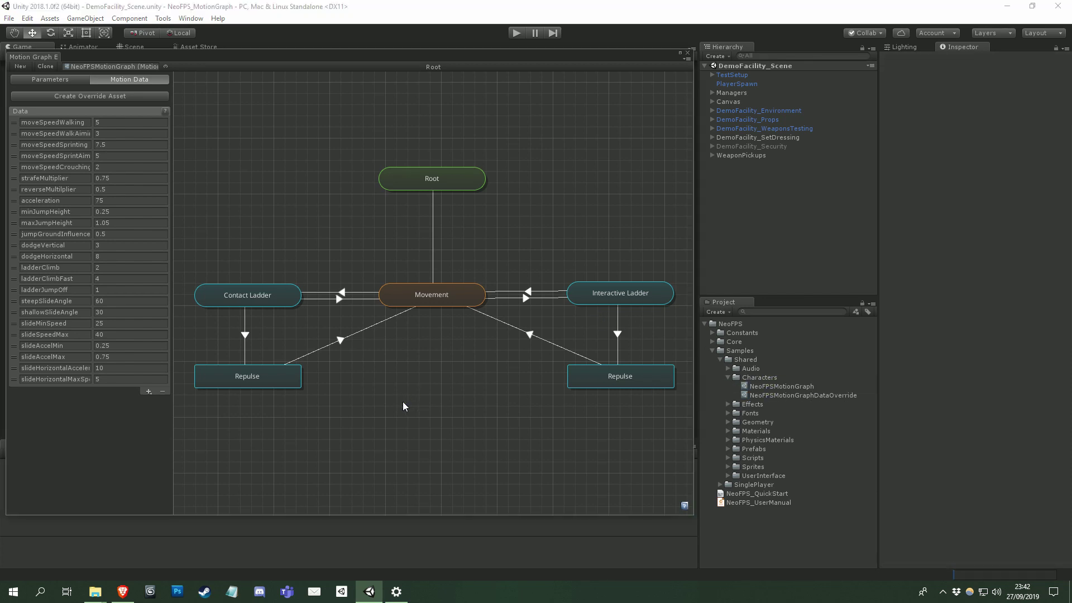
Step: Select the left Repulse state and review its repulse multiplier data choices unchanged
{"action": "left_click", "coordinate": [252, 380]}
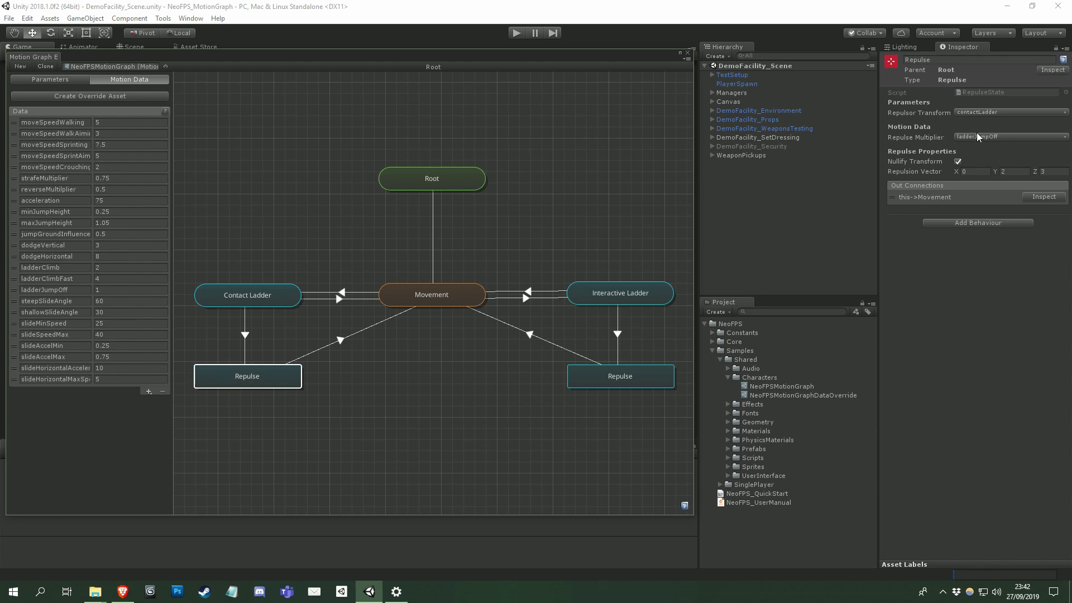
{"action": "left_click", "coordinate": [1014, 138]}
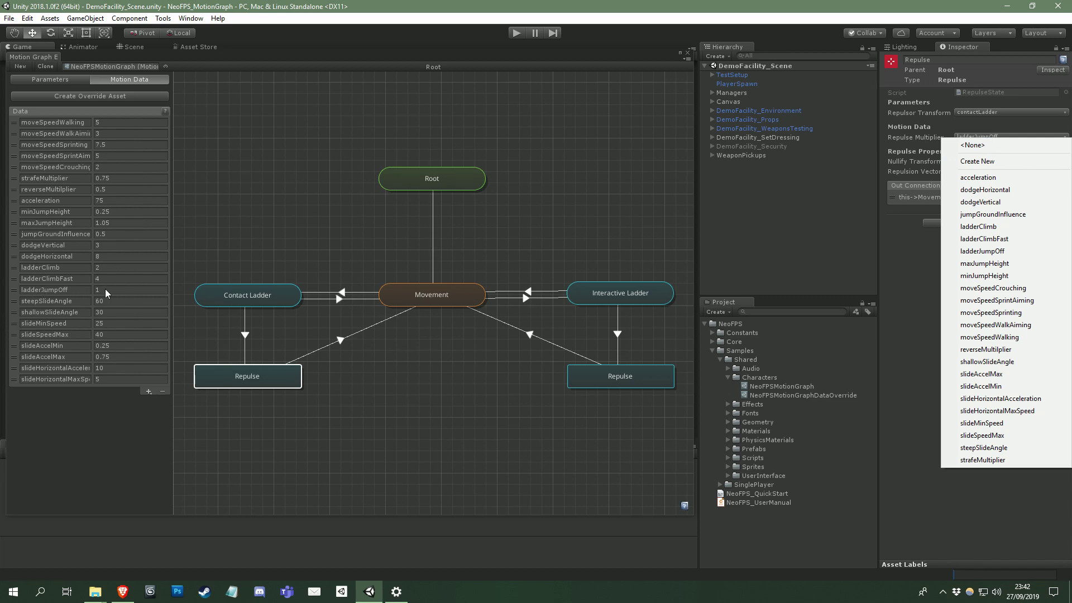
{"action": "left_click", "coordinate": [914, 232]}
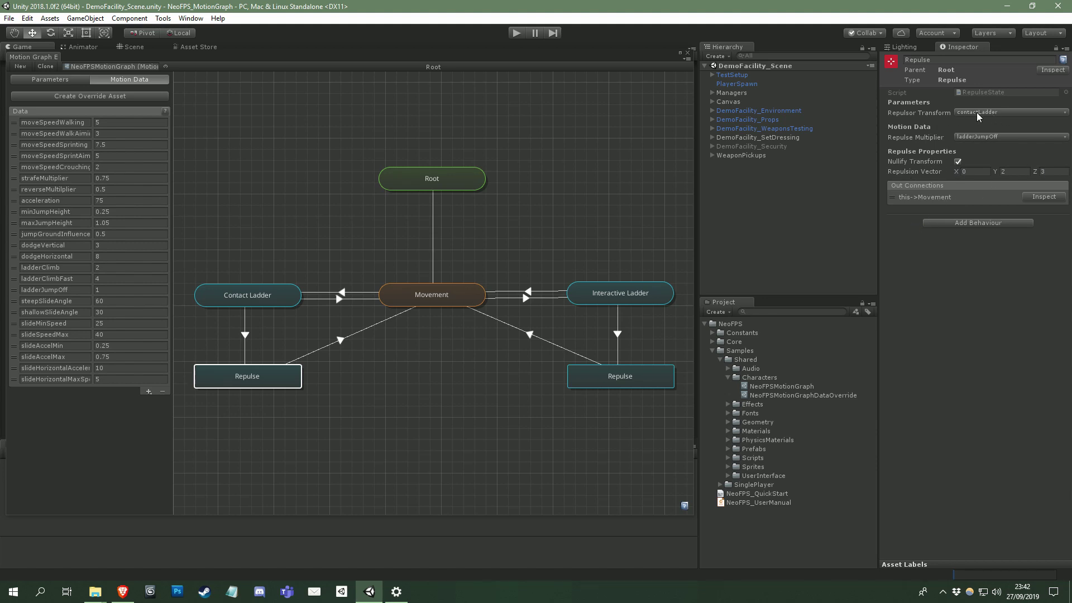
Step: Set the repulse multiplier to <None> with a fixed value, then revert to ladderJumpOff
{"action": "left_click", "coordinate": [992, 138]}
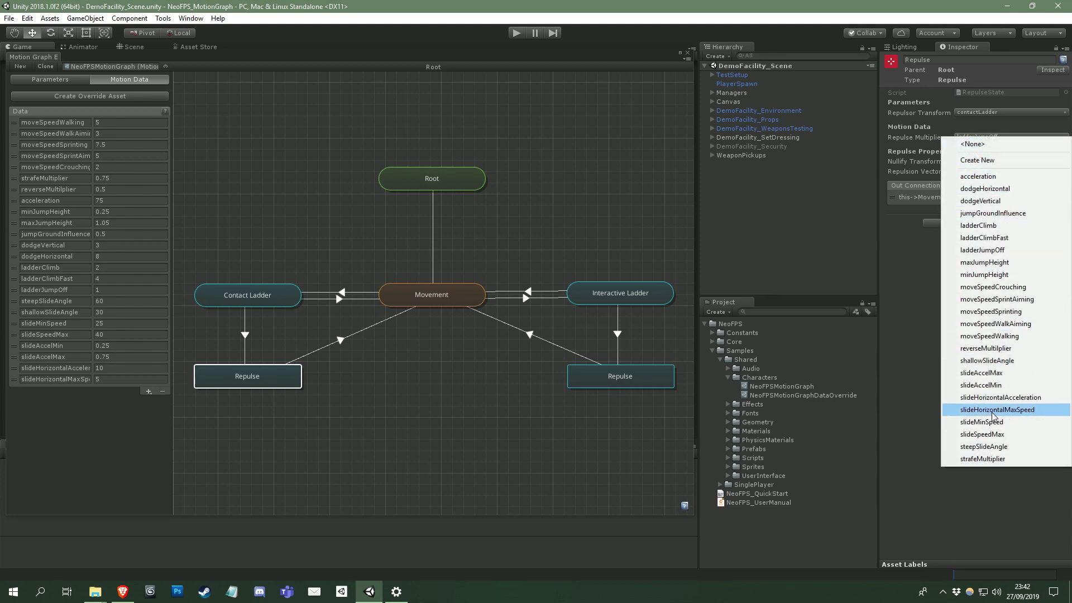
{"action": "left_click", "coordinate": [988, 145]}
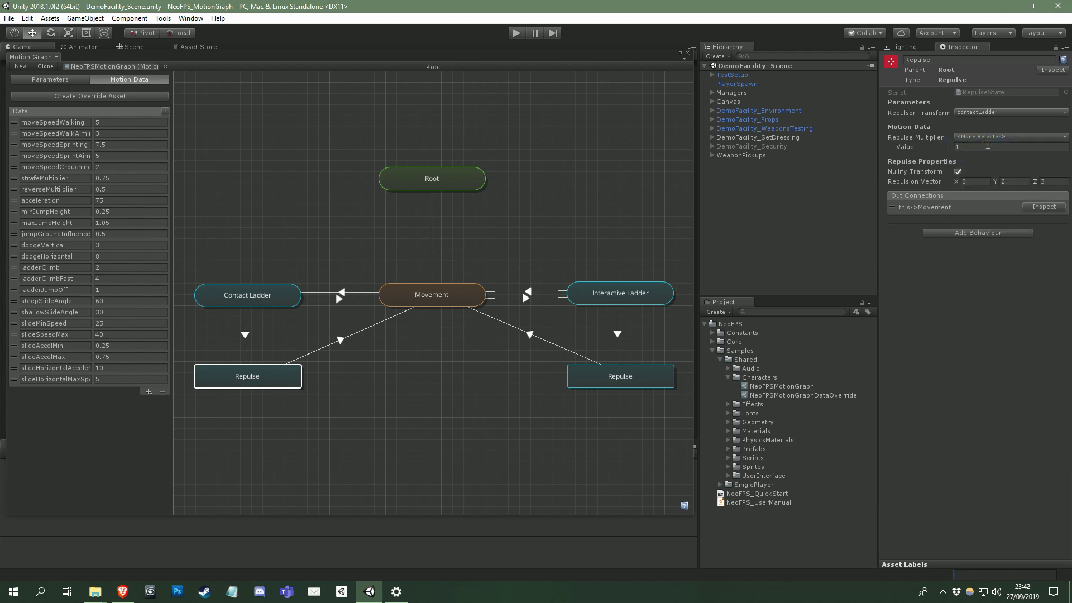
{"action": "left_click", "coordinate": [968, 147]}
{"action": "left_click", "coordinate": [924, 149]}
{"action": "key", "text": "ctrl+z"}
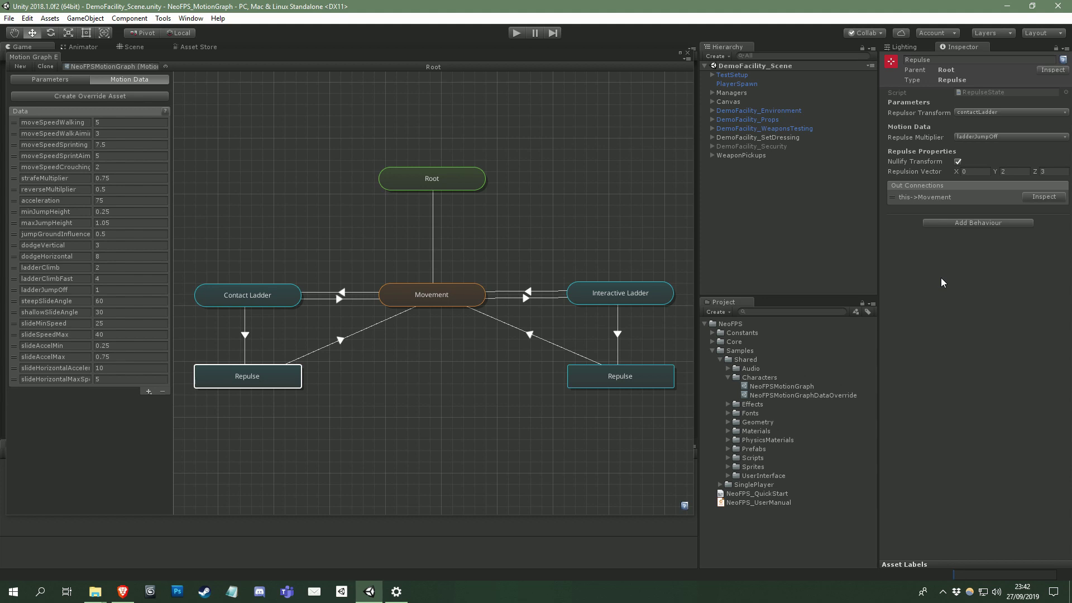
Step: Ping the RepulseState script in the Project panel from the Inspector's Script field
{"action": "left_click", "coordinate": [1000, 93]}
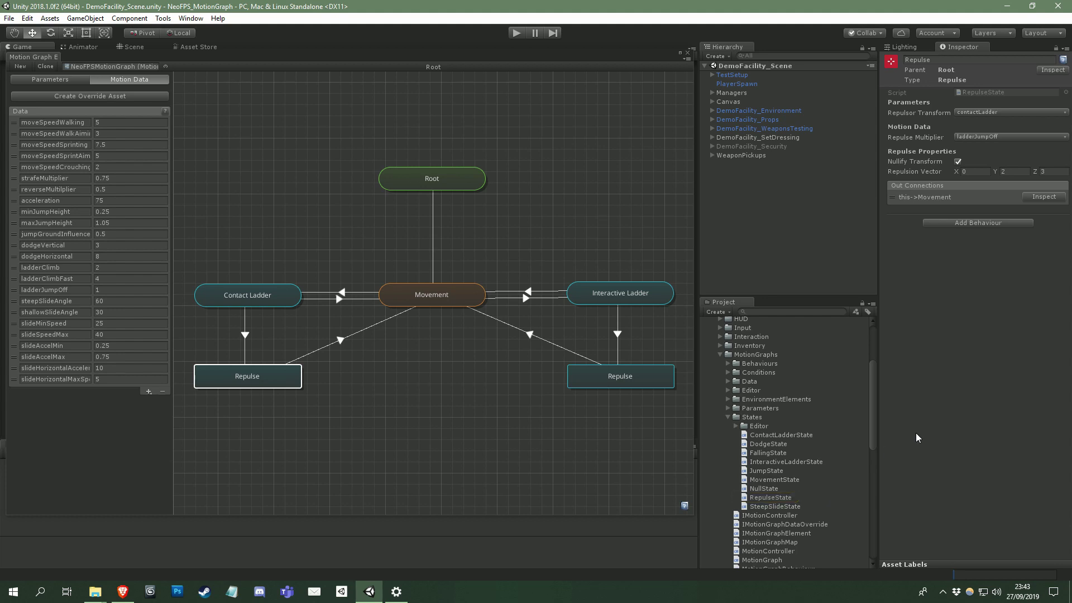
Step: Drill into the Movement, Grounded and Controlled sub-graphs and select the Crouch state
{"action": "double_click", "coordinate": [441, 300]}
{"action": "double_click", "coordinate": [320, 363]}
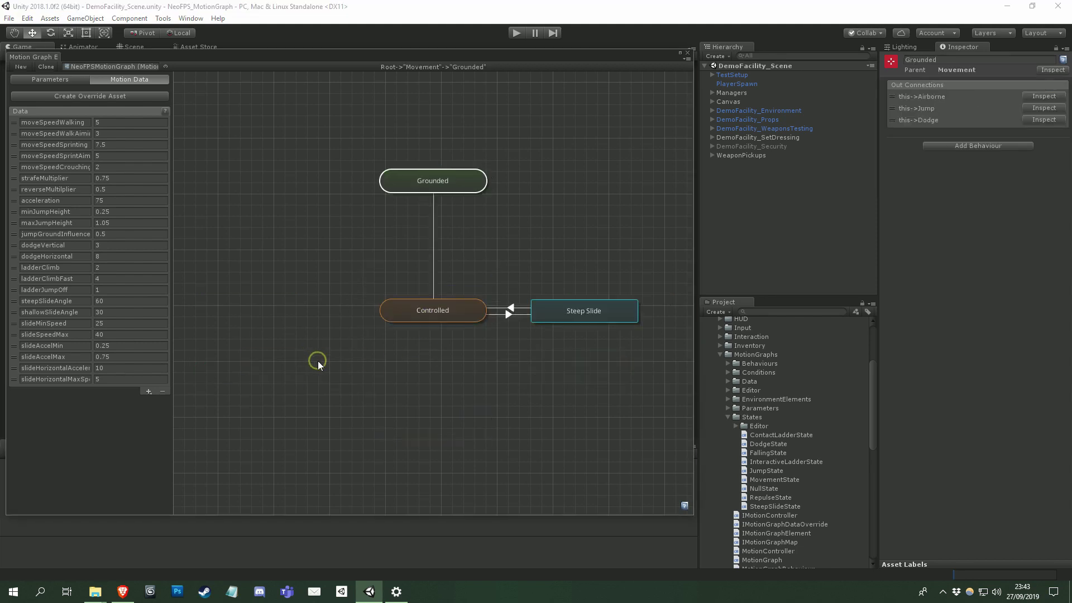
{"action": "left_click", "coordinate": [435, 314]}
{"action": "double_click", "coordinate": [434, 313]}
{"action": "left_click", "coordinate": [306, 357]}
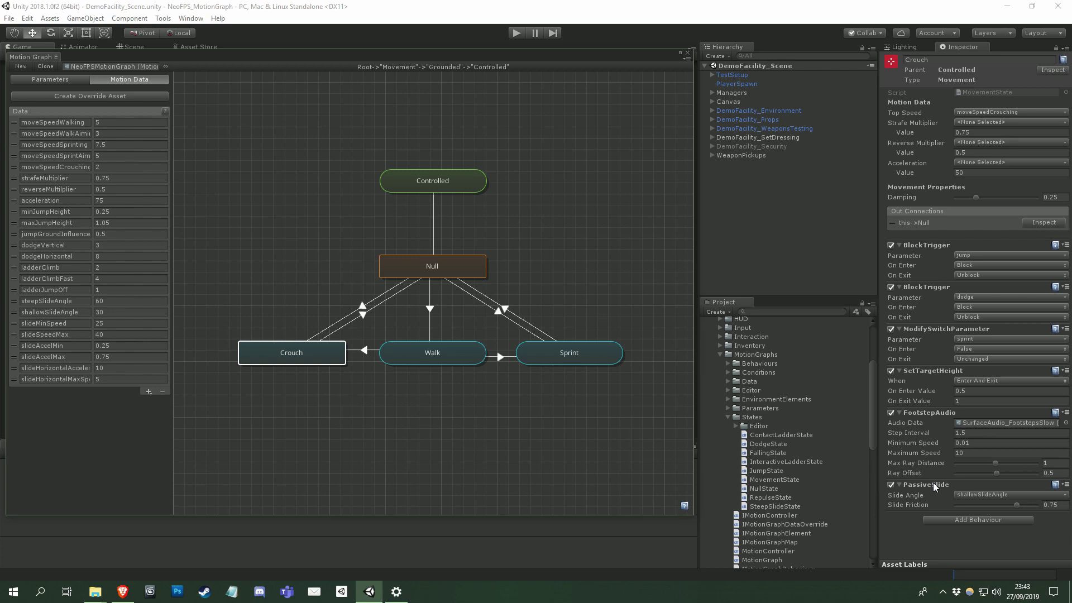
Step: Preview Crouch's addable behaviours without adding one, then open the Motion Graph Editor documentation
{"action": "left_click", "coordinate": [959, 520]}
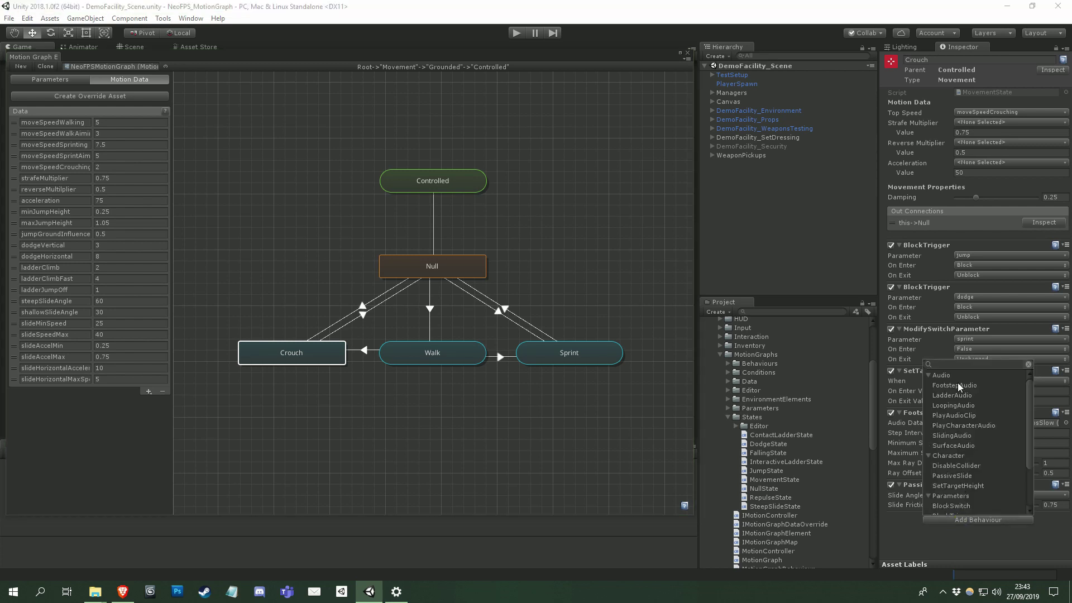
{"action": "left_click", "coordinate": [945, 533]}
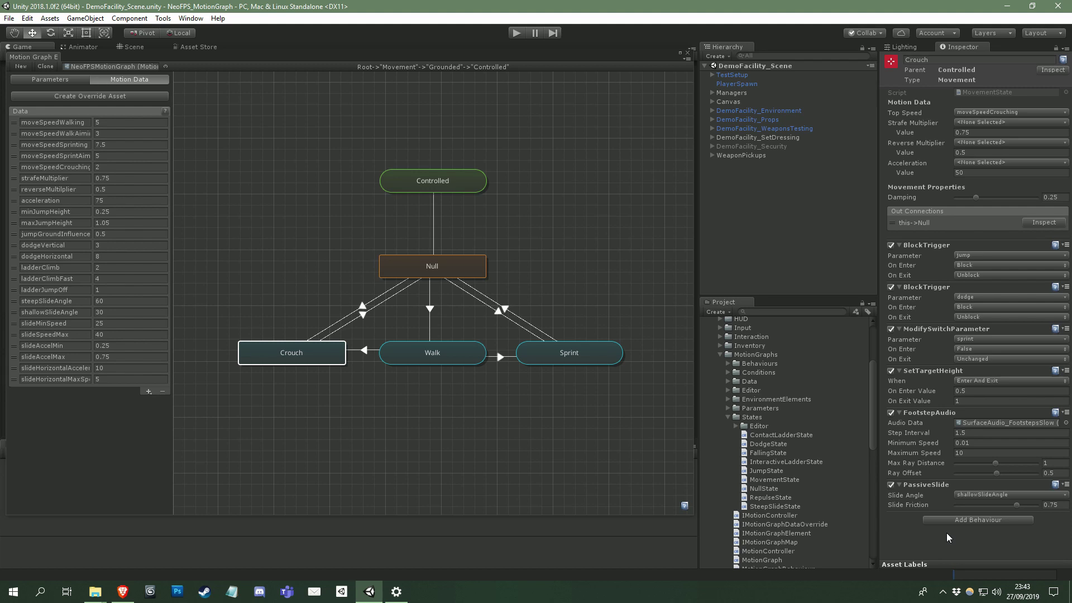
{"action": "left_click", "coordinate": [684, 506]}
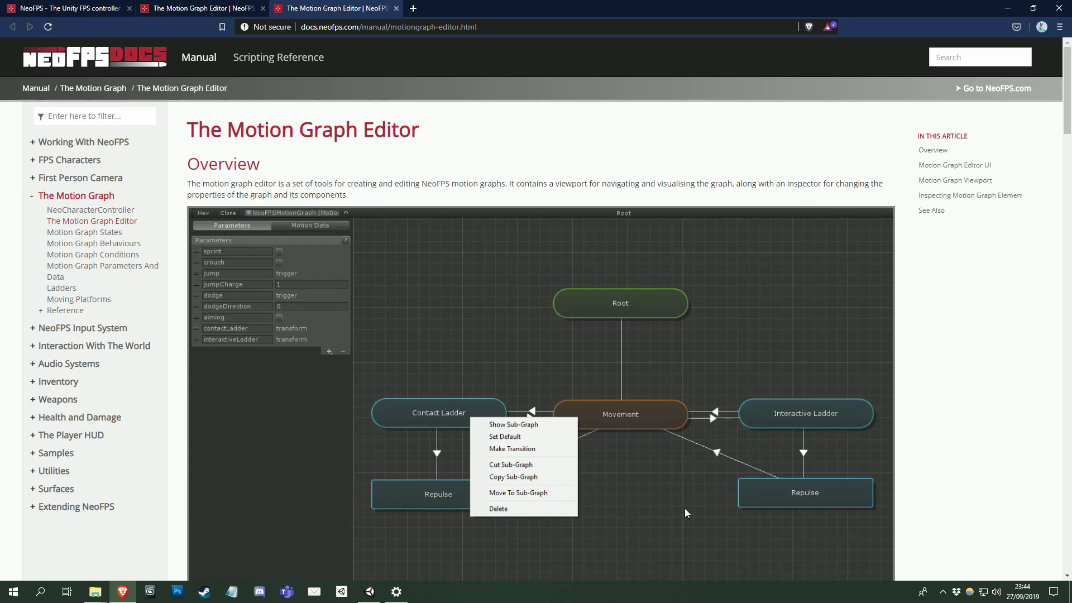